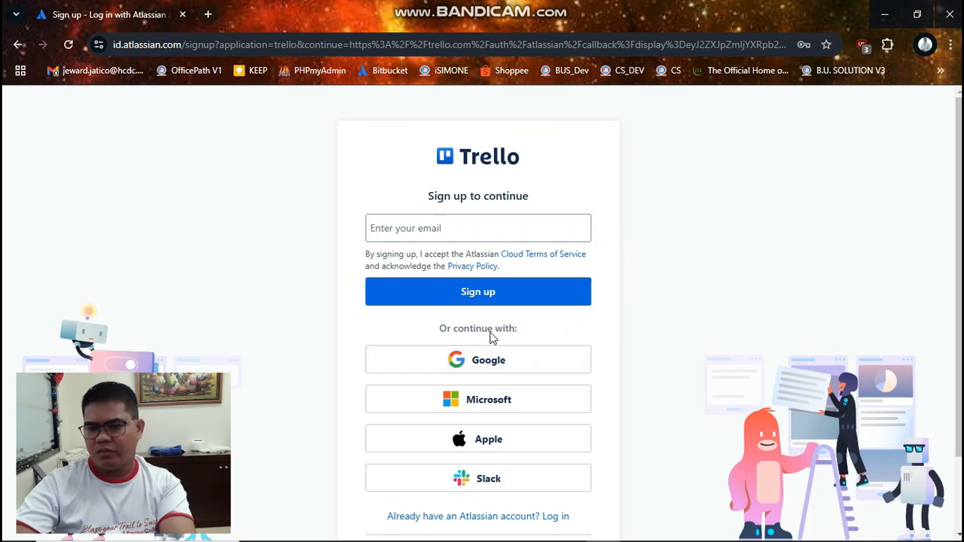
- Sign up for Trello through Google with the usep.edu.ph account, dismissing the translation prompt
click(490, 365)
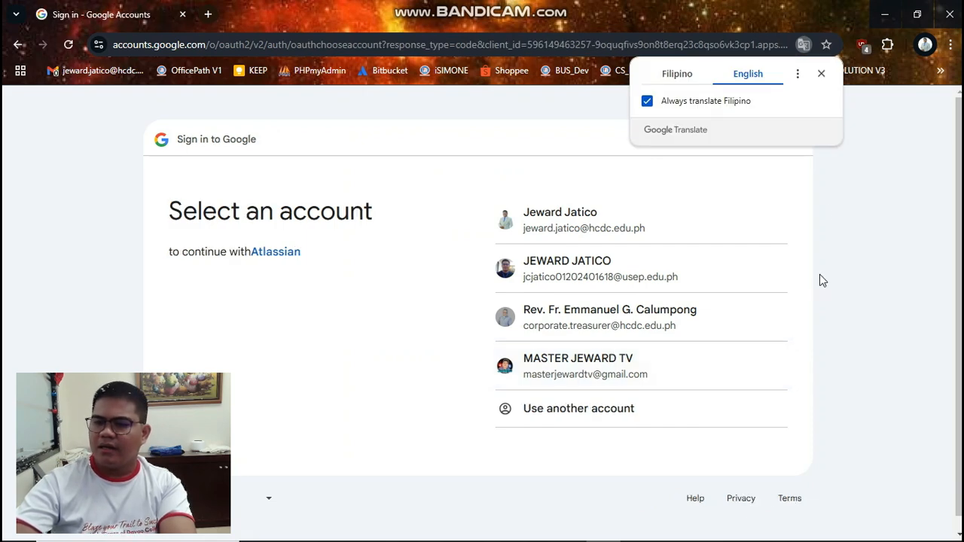
click(821, 73)
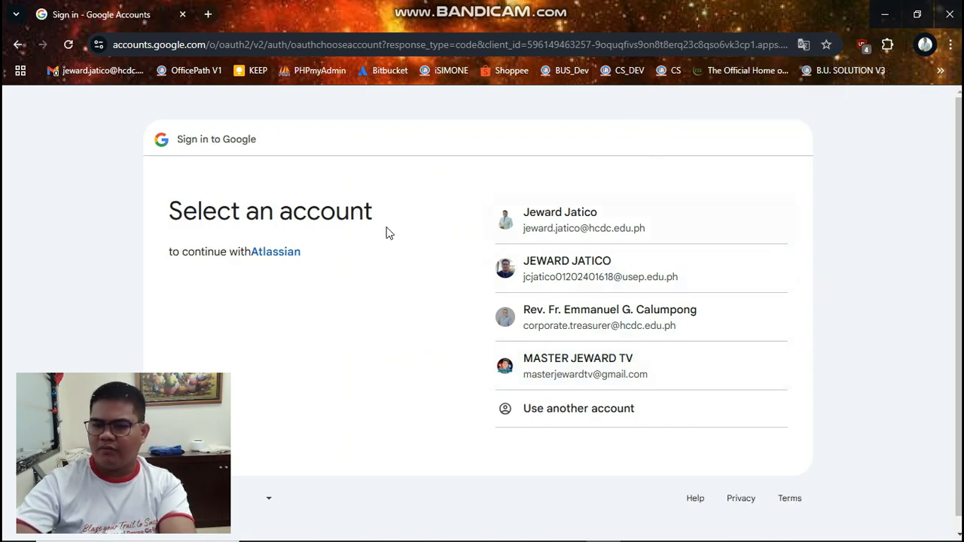
click(874, 271)
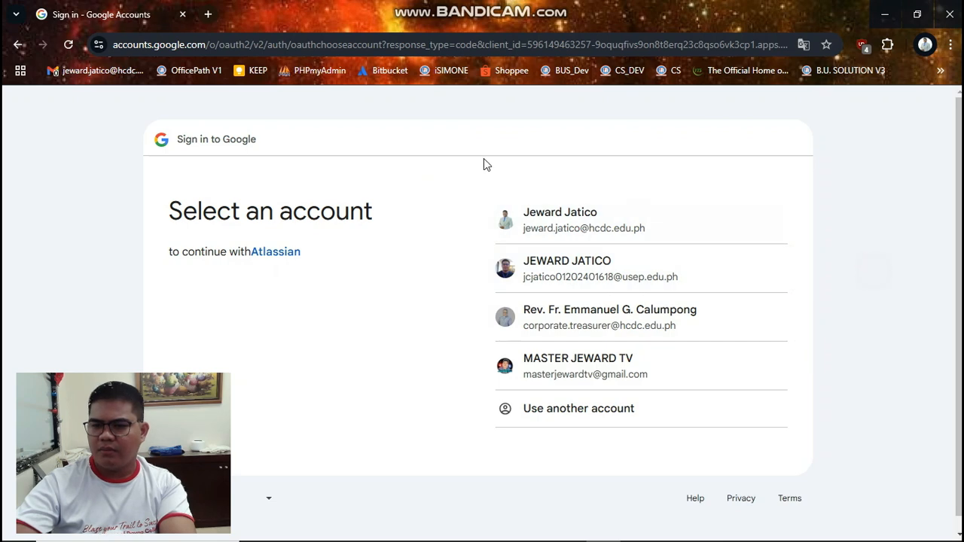
click(669, 277)
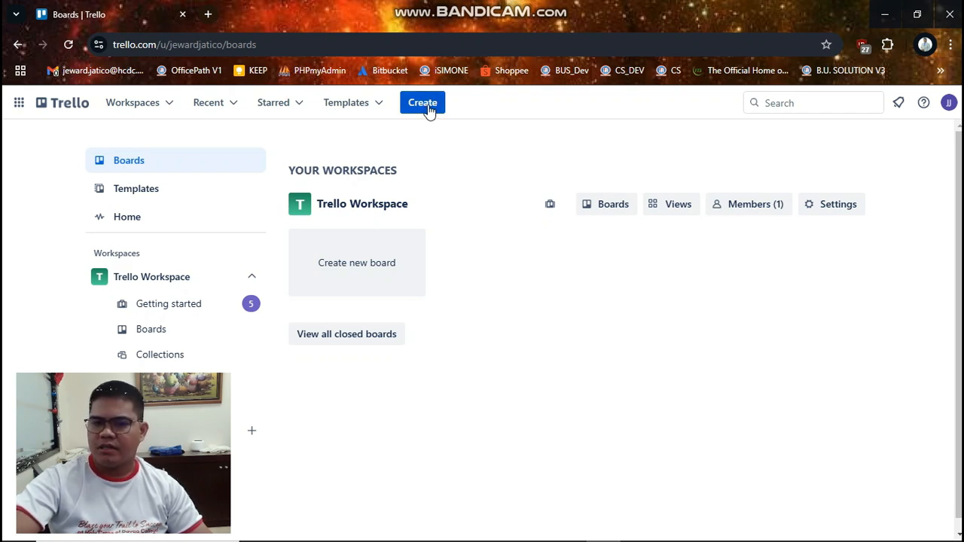
click(412, 286)
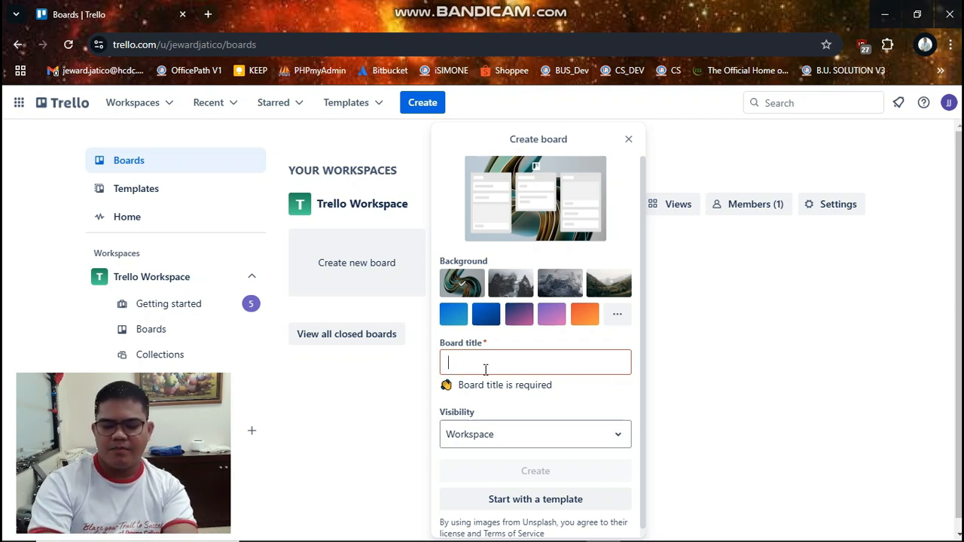
text(My thesis)
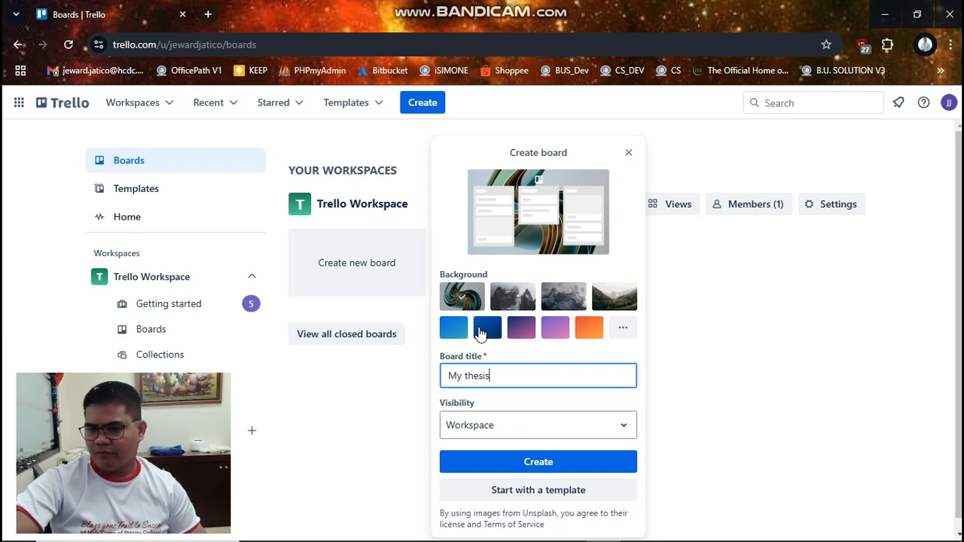
click(602, 300)
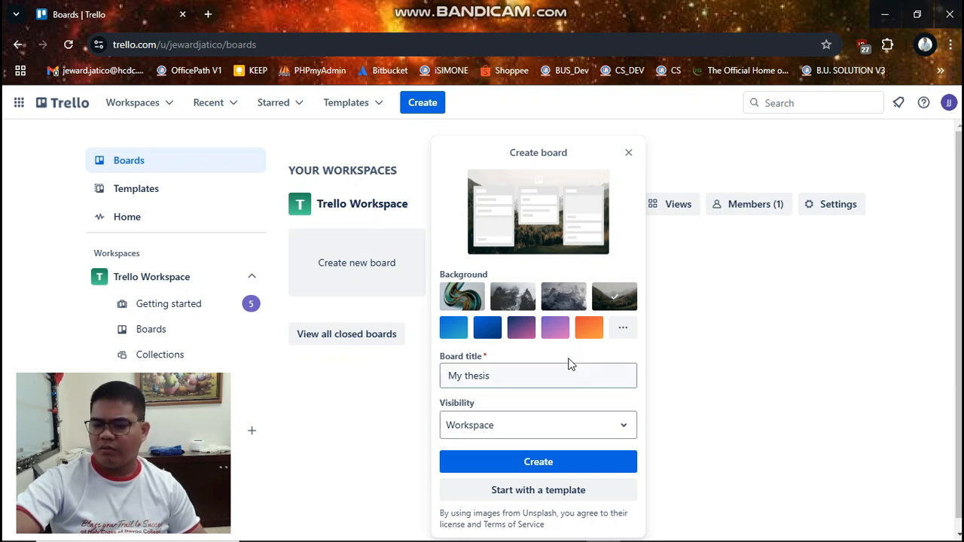
click(543, 423)
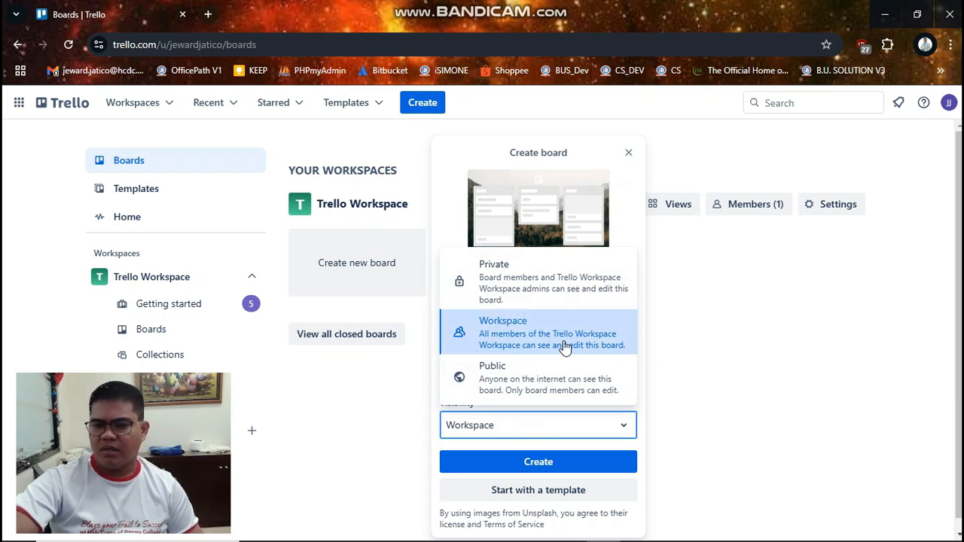
click(719, 339)
- Create a board titled MyThesis with the forested mountain valley background and Workspace visibility
click(368, 282)
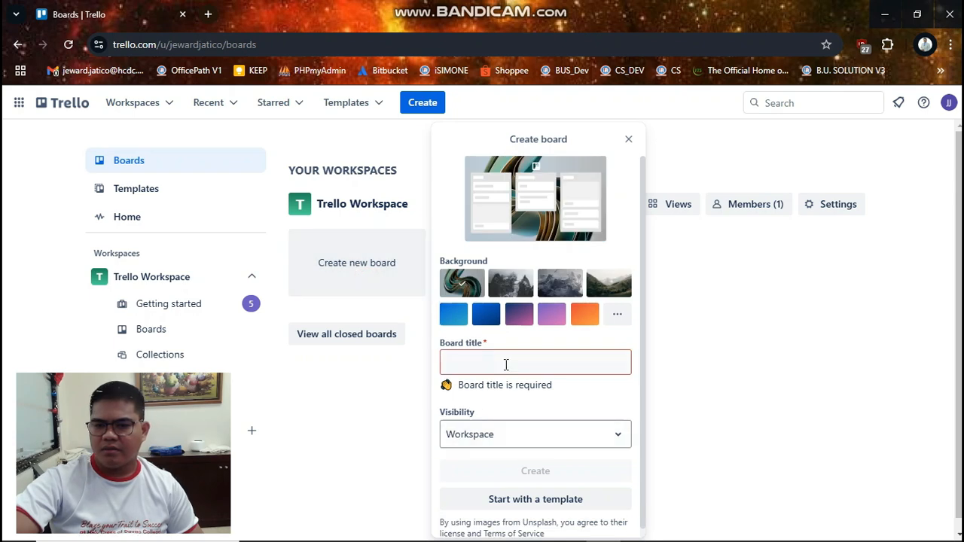
click(496, 356)
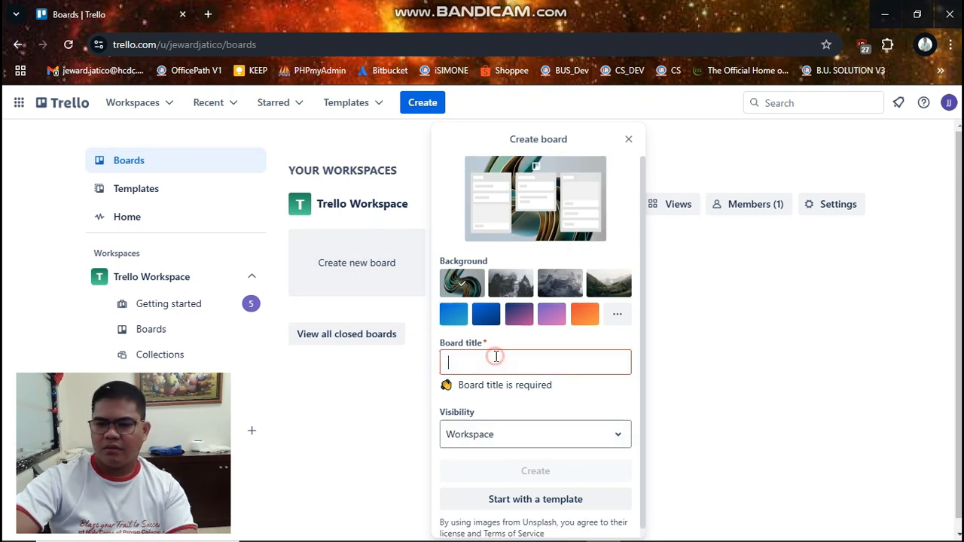
text(My thesi)
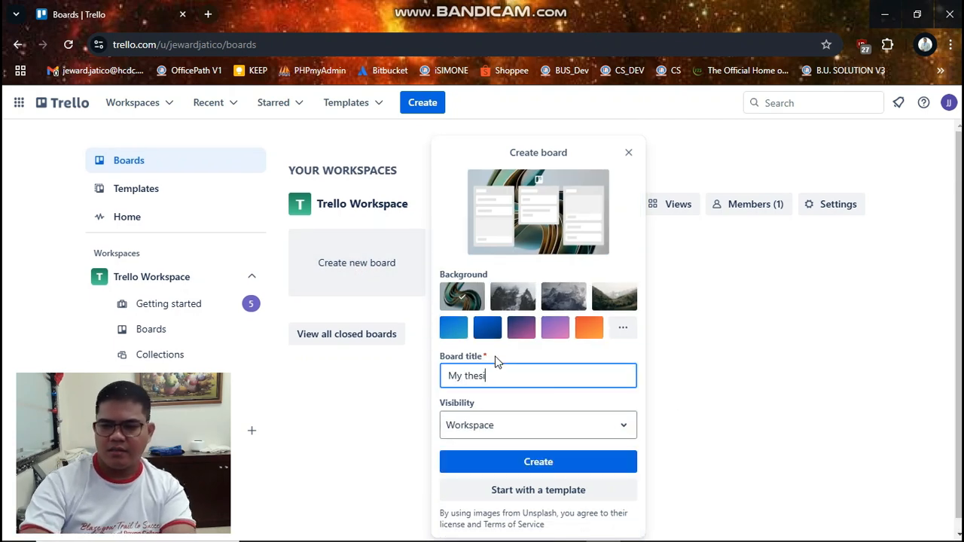
text(Thes)
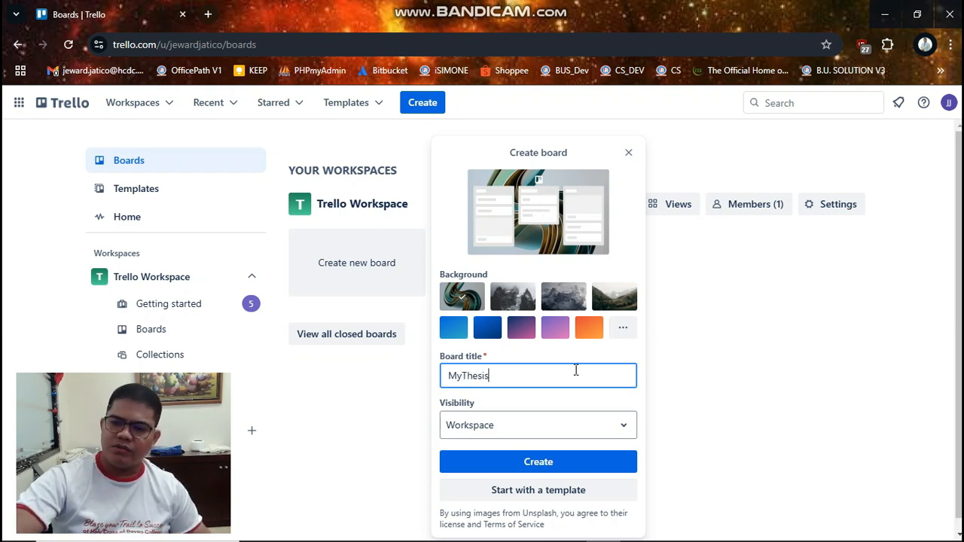
click(611, 299)
click(556, 427)
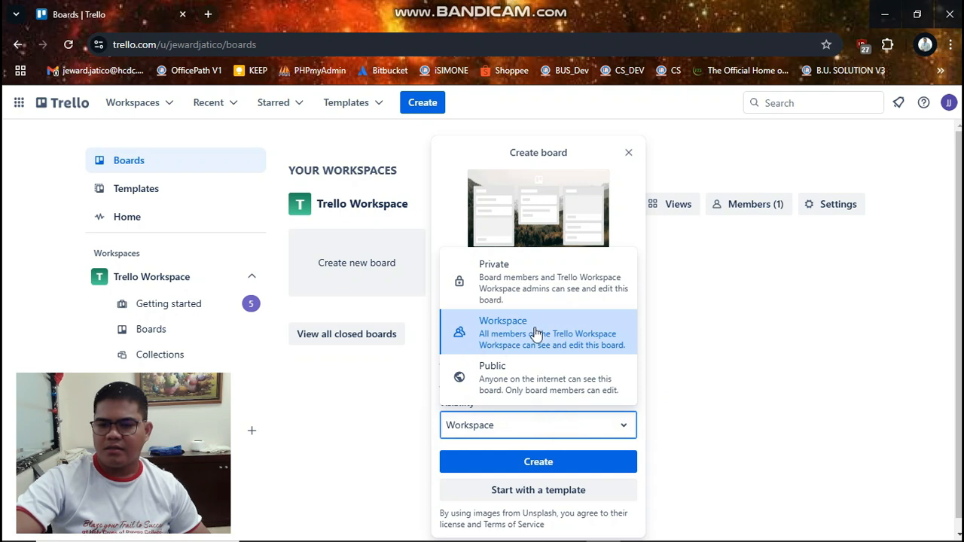
click(524, 430)
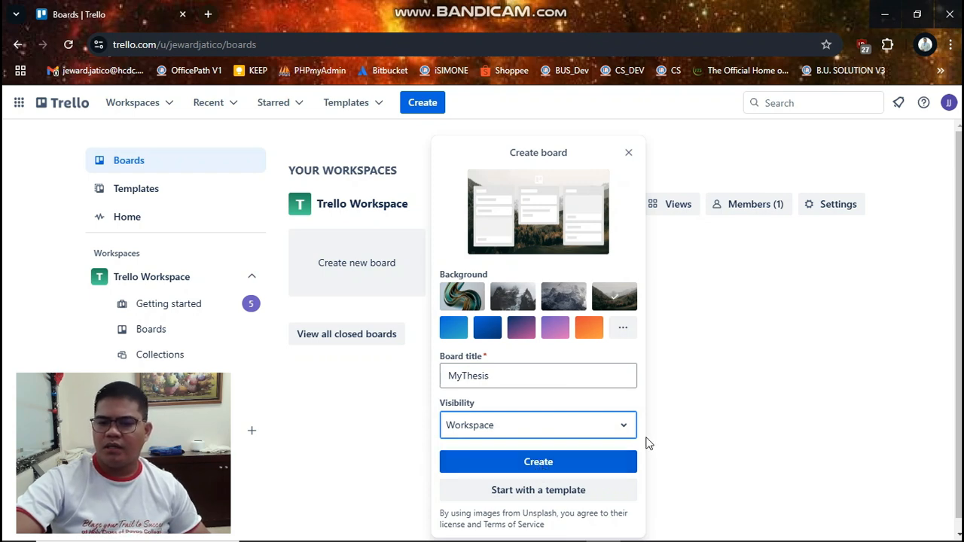
click(550, 464)
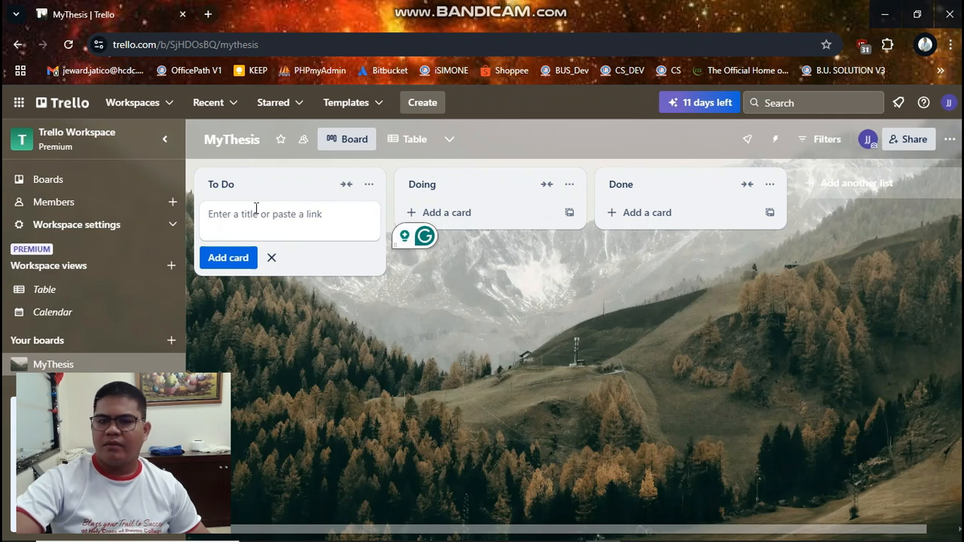
- Dismiss the empty card entry in To Do and add a list named Requirements after the Done list
click(617, 327)
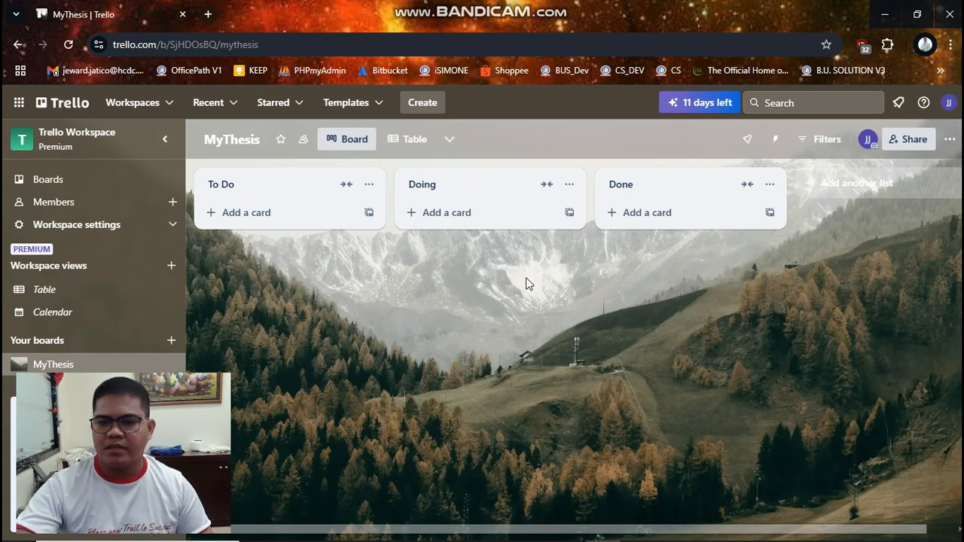
click(873, 185)
text(Requirements)
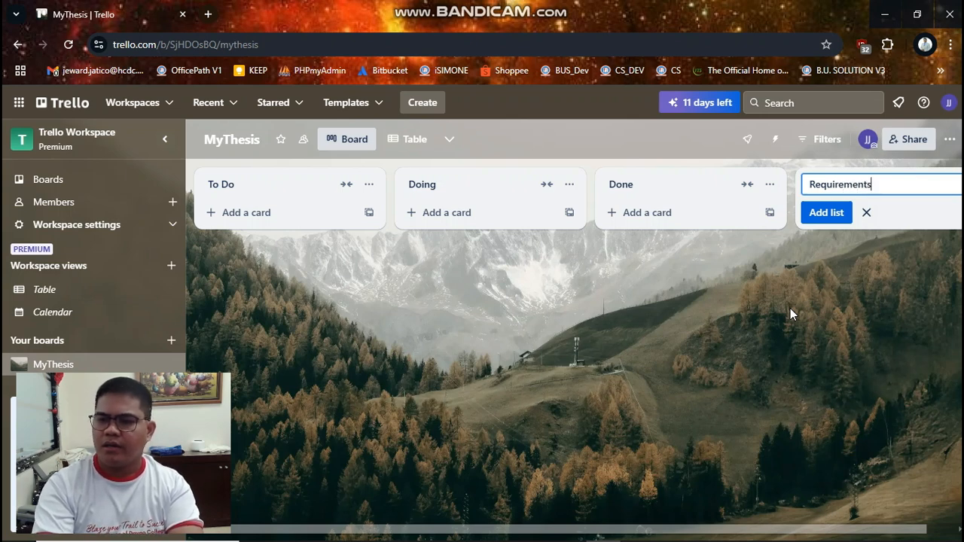
key(Return)
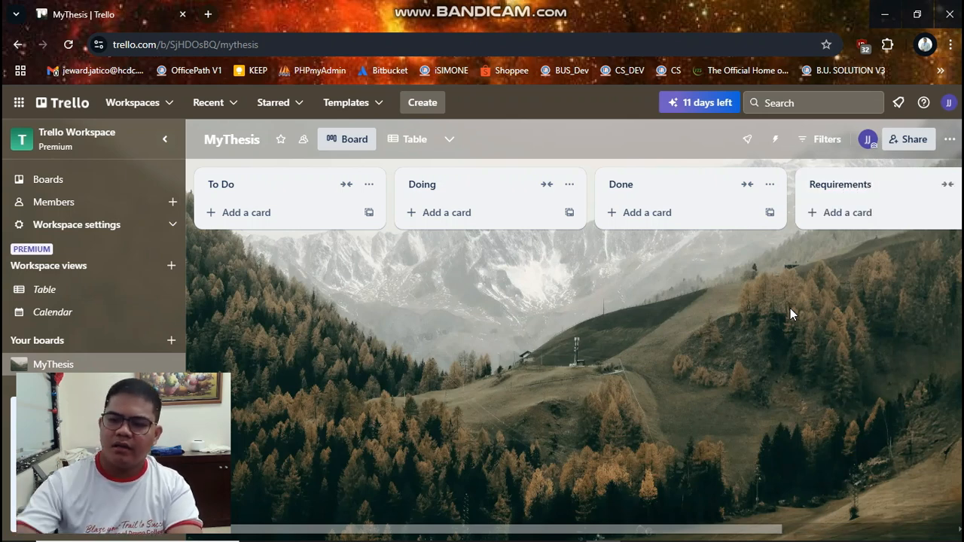
drag(746, 530, 917, 530)
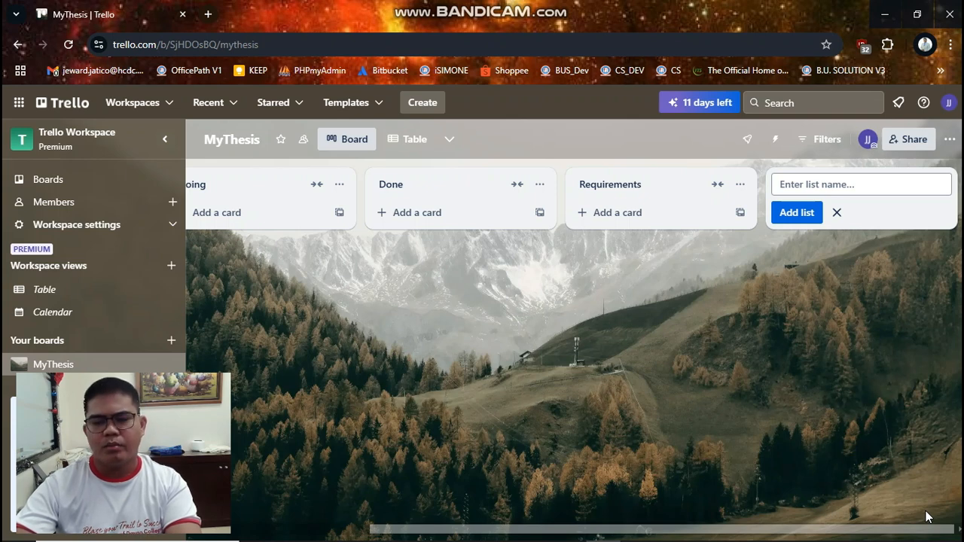
click(598, 454)
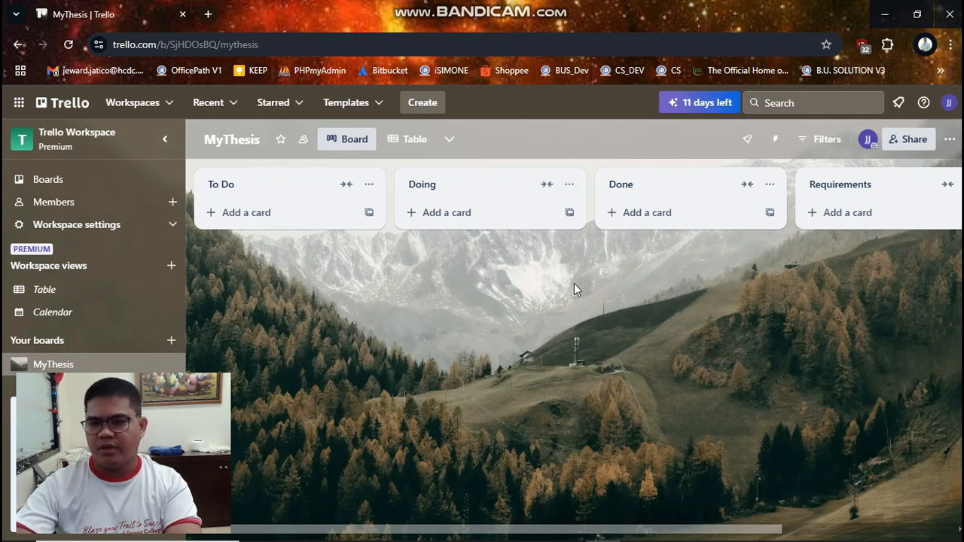
- Move the Requirements list to the front of the board and back behind the Done list
drag(886, 186, 269, 172)
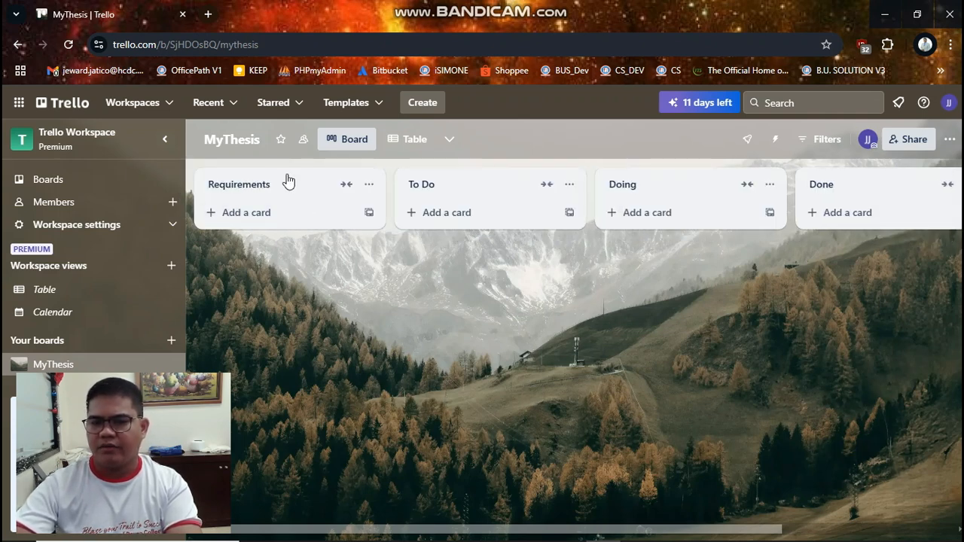
drag(287, 181, 697, 188)
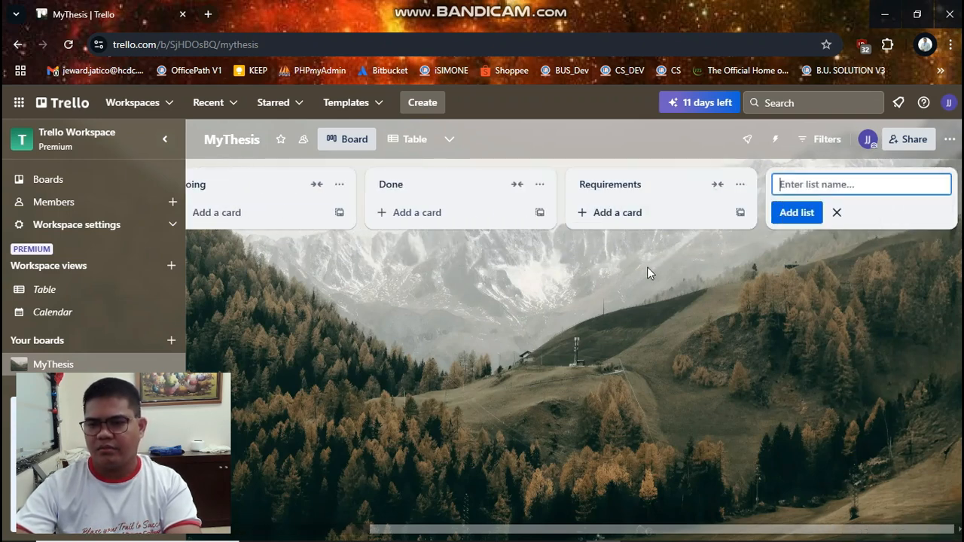
drag(700, 531, 338, 495)
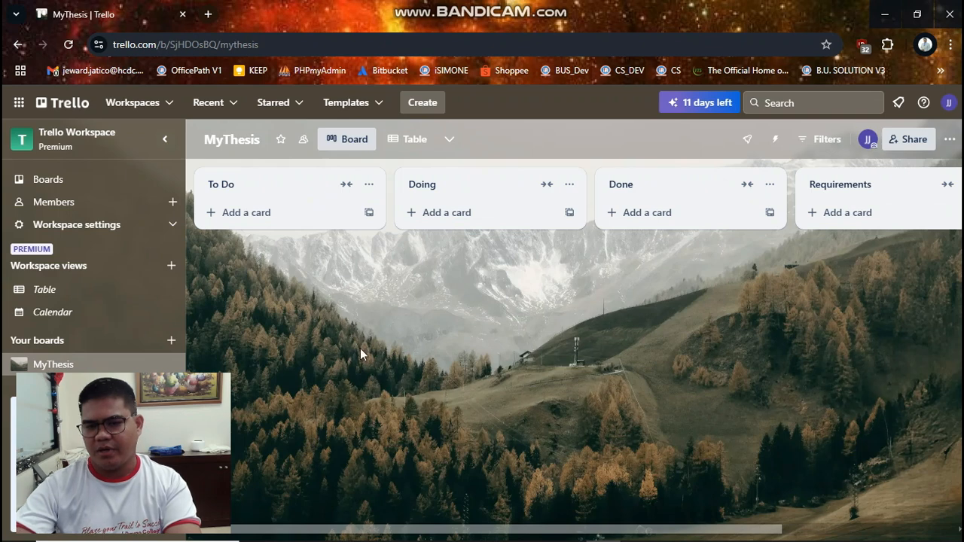
click(532, 125)
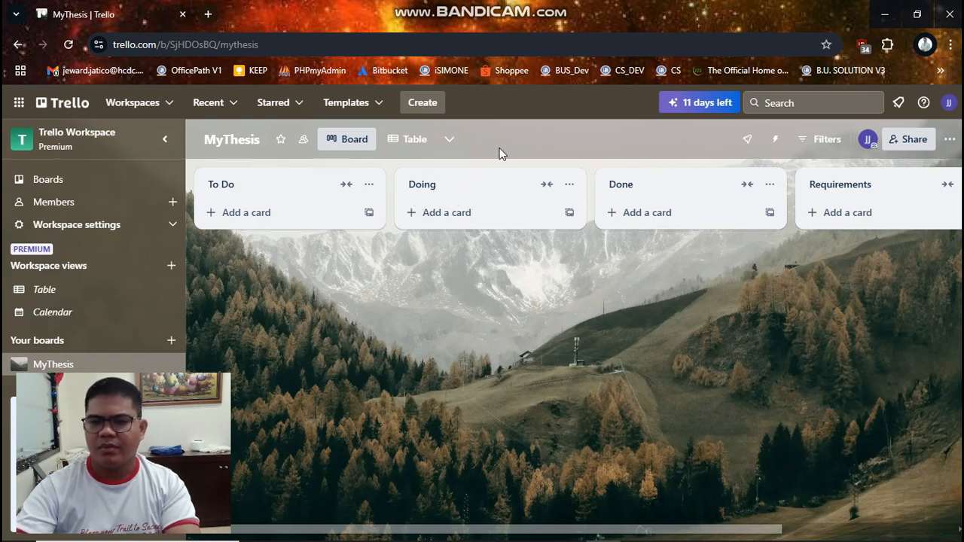
- Rename the Doing list as In Progress
click(466, 186)
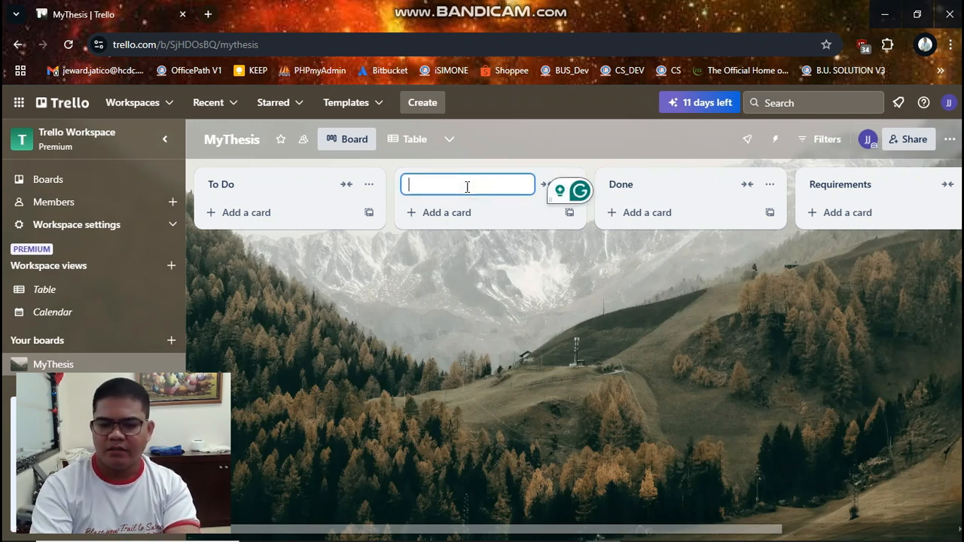
text(IN)
key(BackSpace)
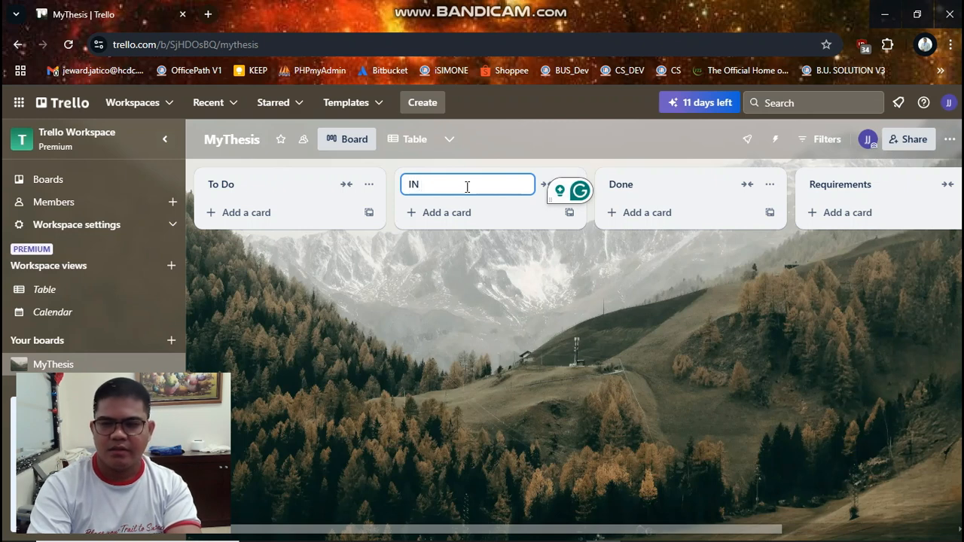
key(BackSpace)
text(n Progress)
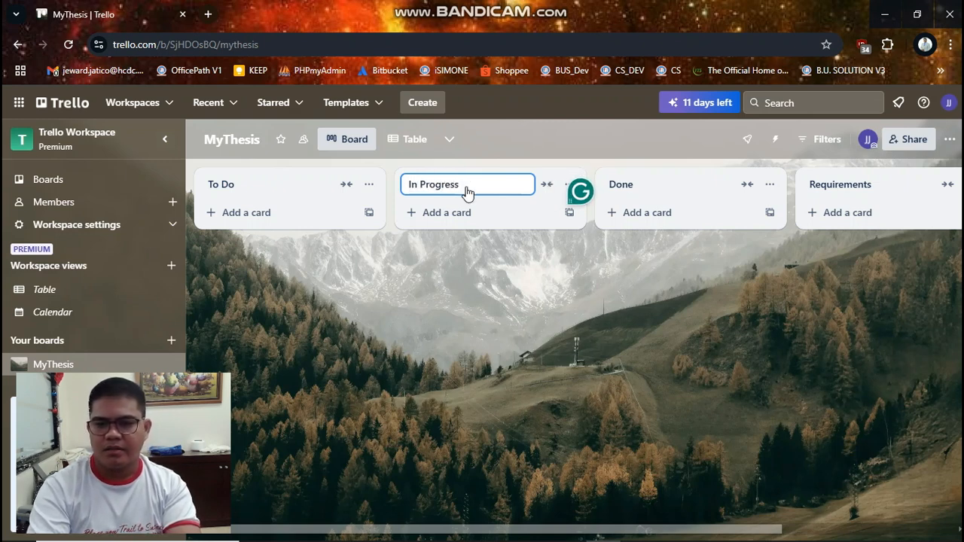
key(Return)
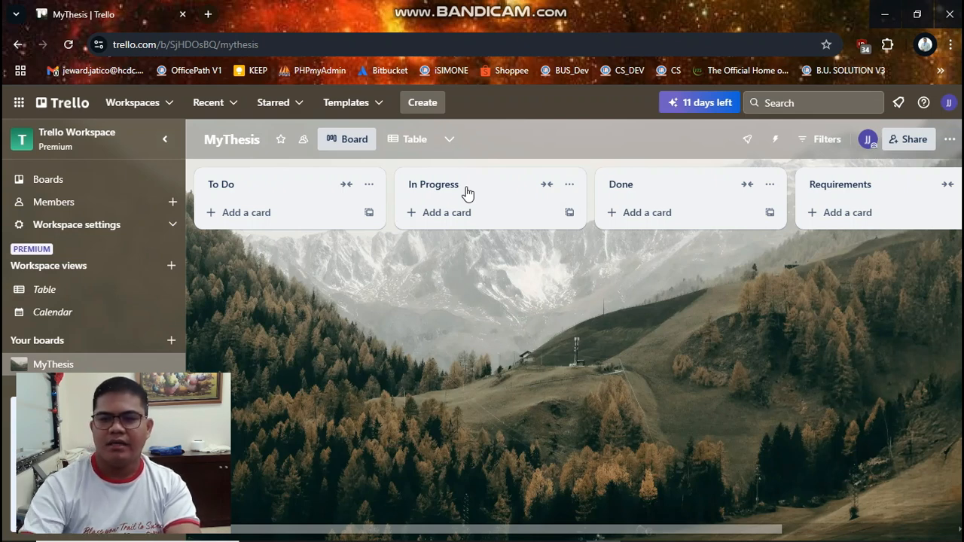
- Rename the Done list as Completed
click(631, 187)
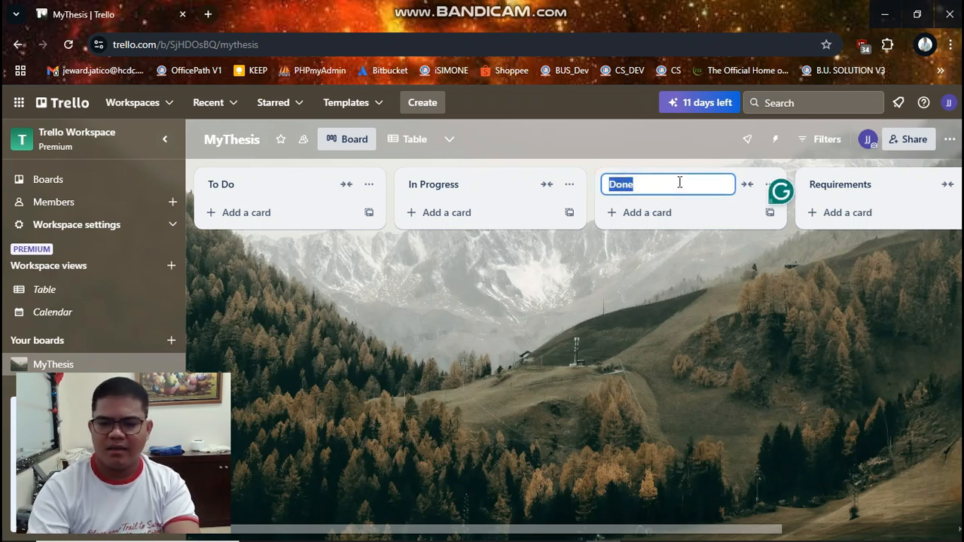
text(Compl)
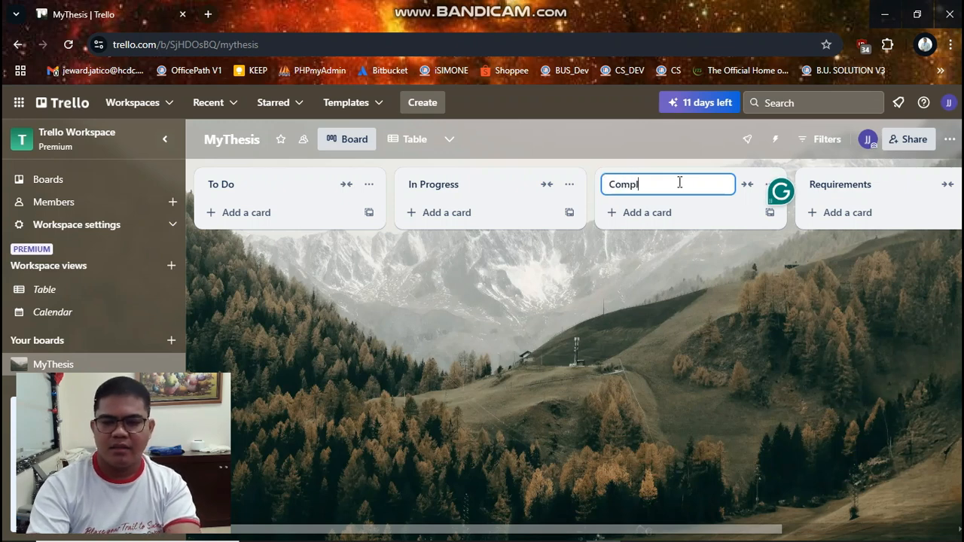
text(eted)
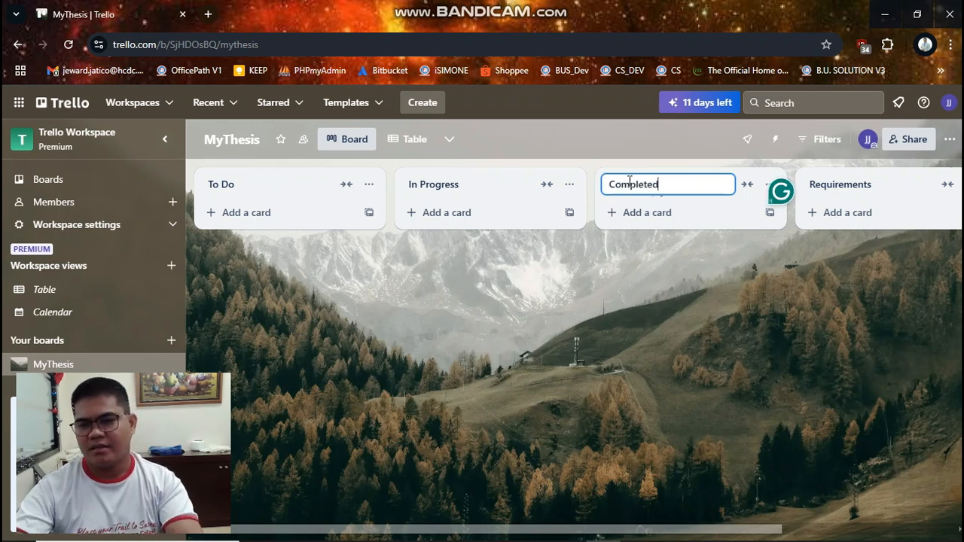
click(542, 141)
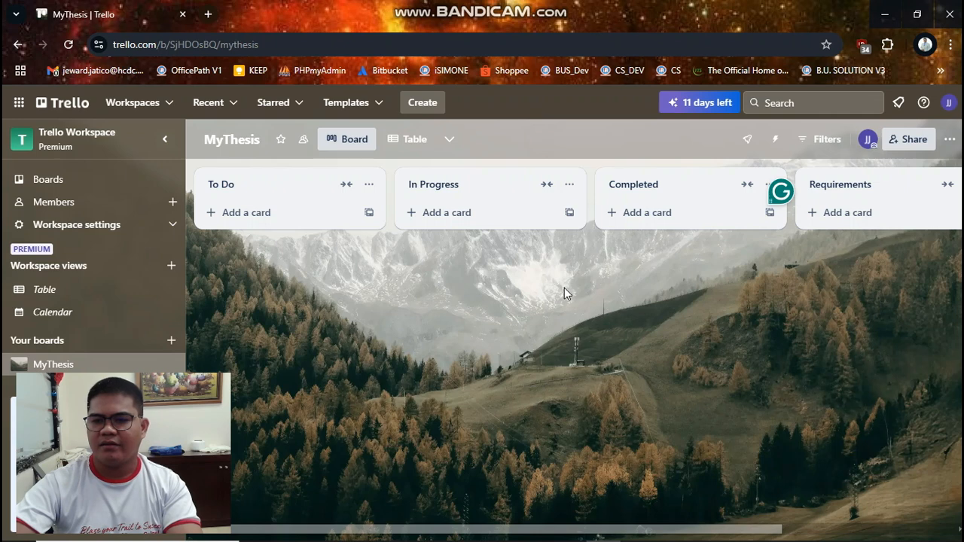
click(541, 127)
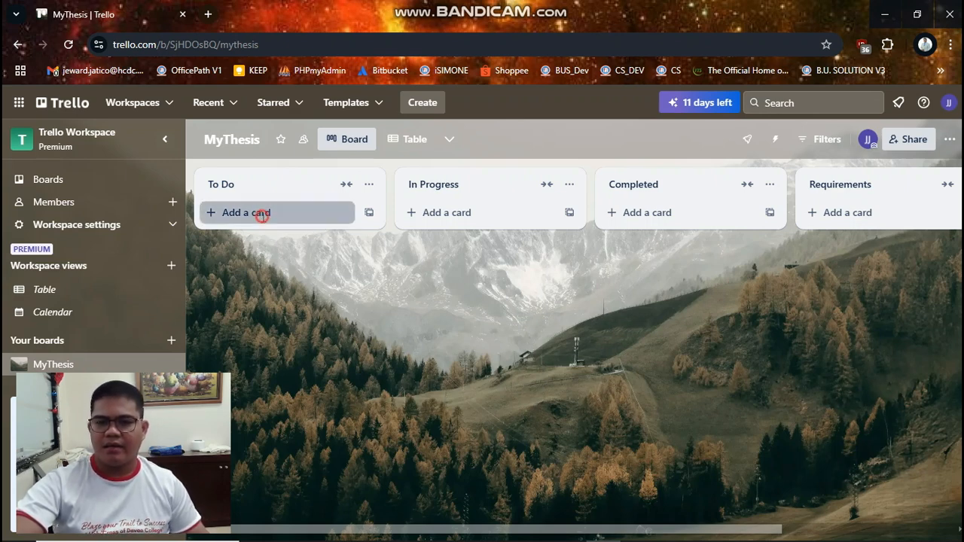
- Add a card titled "Finalize thesis topic" to the To Do list
click(262, 220)
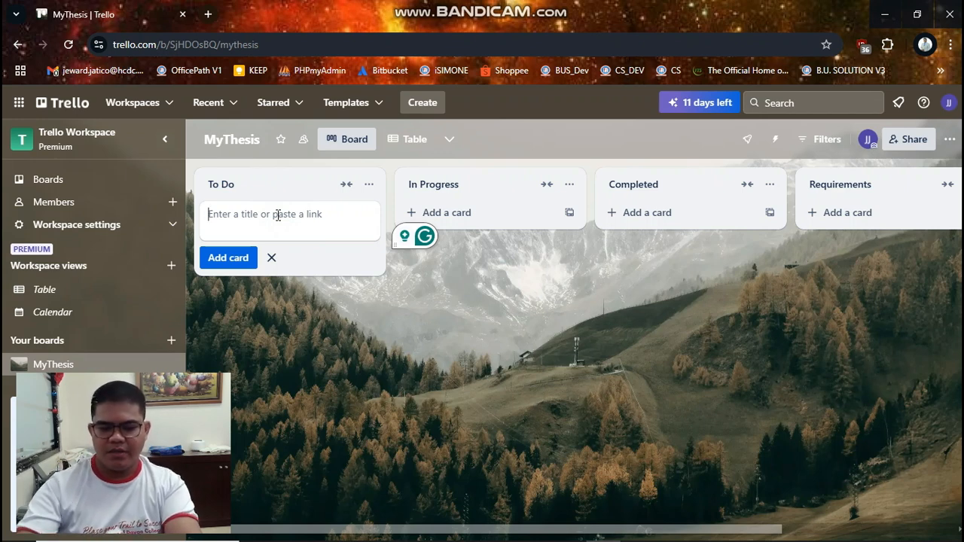
text(F)
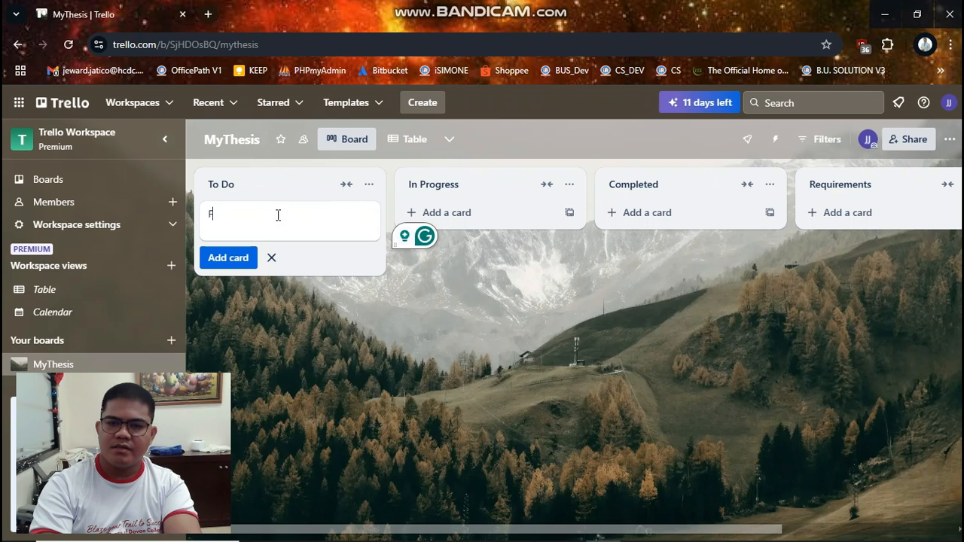
text(inalizin)
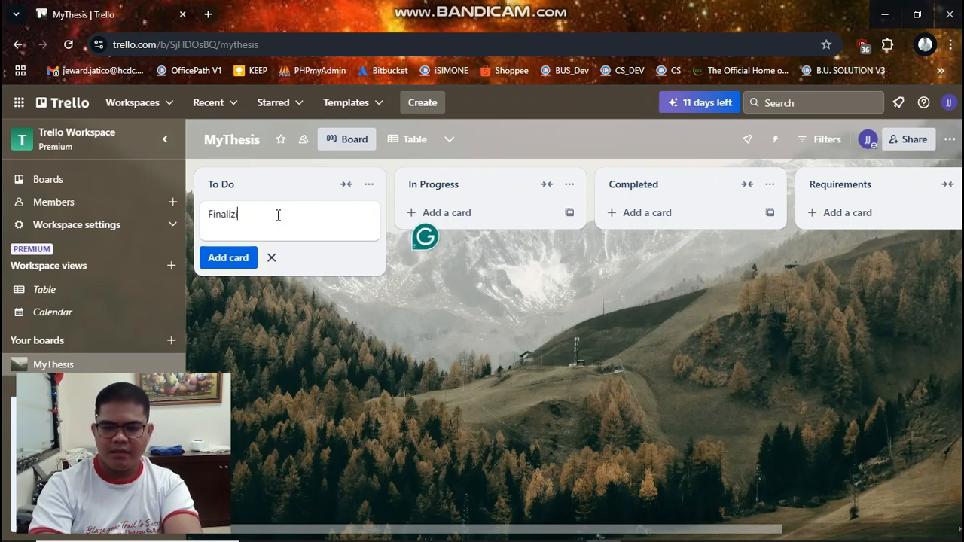
key(BackSpace)
key(BackSpace)
text(e)
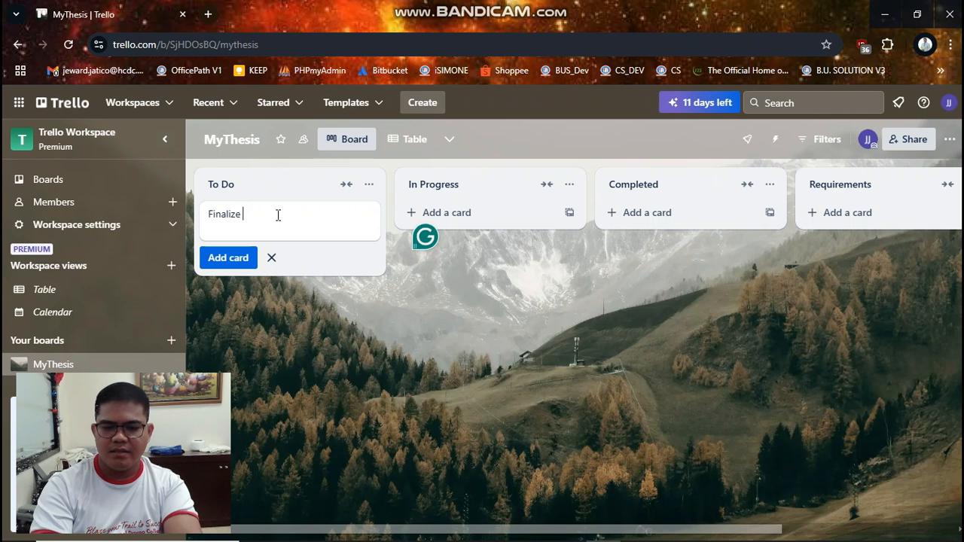
text( thesus)
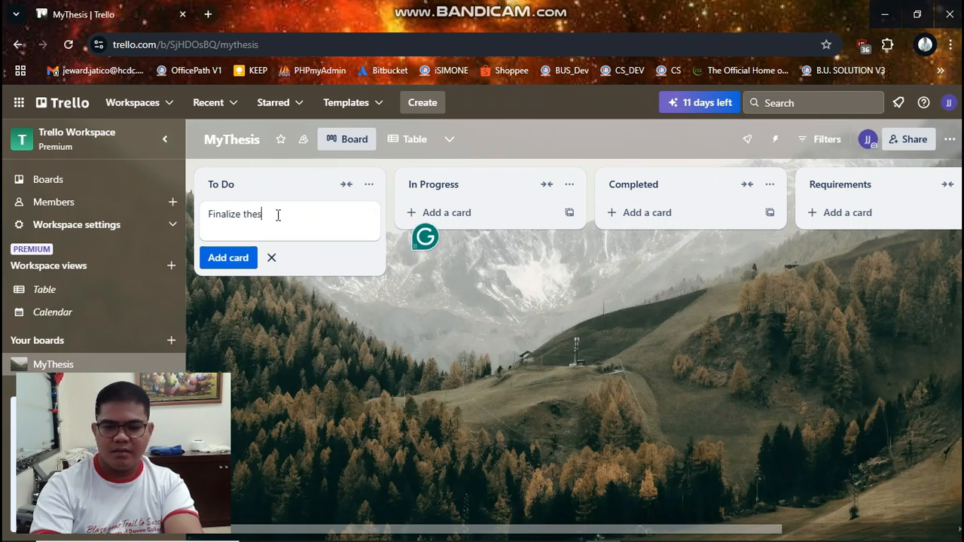
key(BackSpace)
key(BackSpace)
key(BackSpace)
text(is )
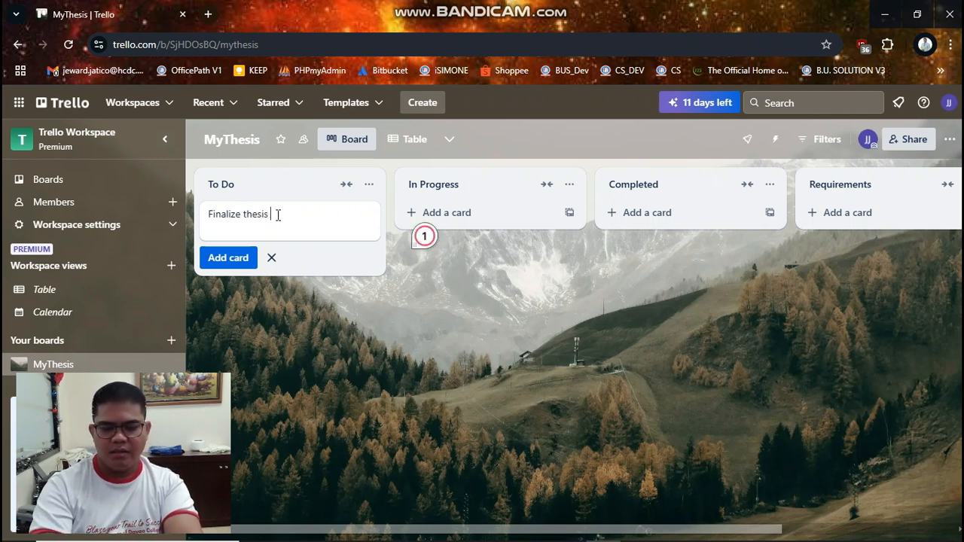
text(topic)
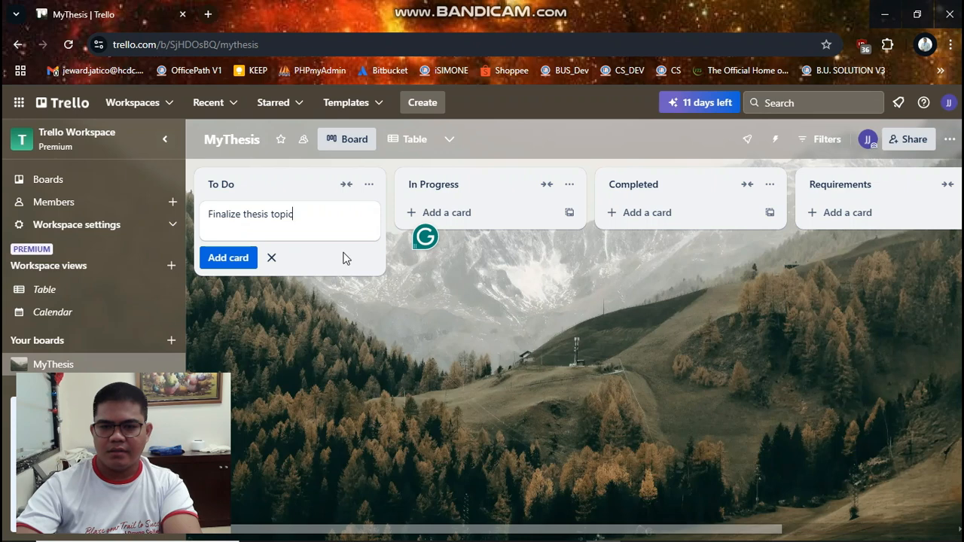
click(224, 260)
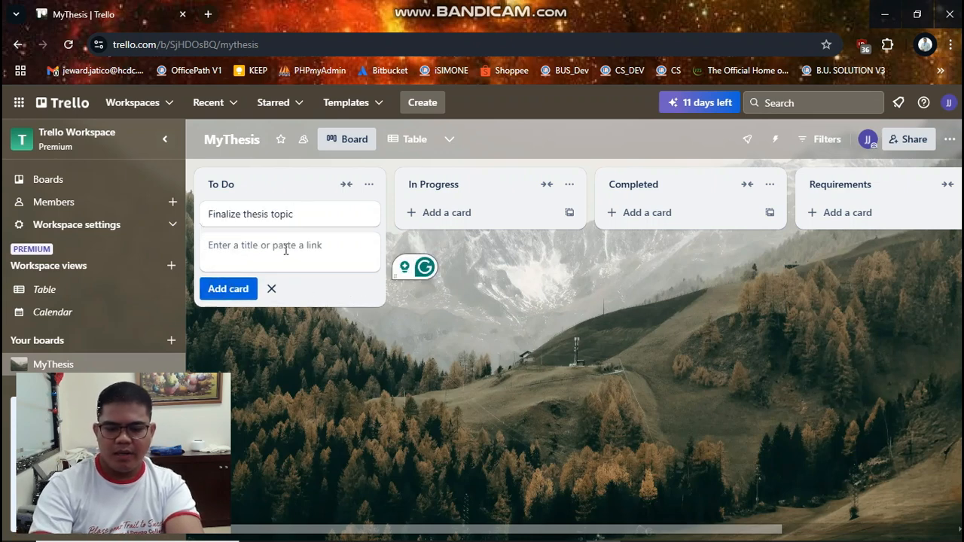
- Add a card titled "Write Chapter 1 (Introduction)" to the To Do list
text(Write)
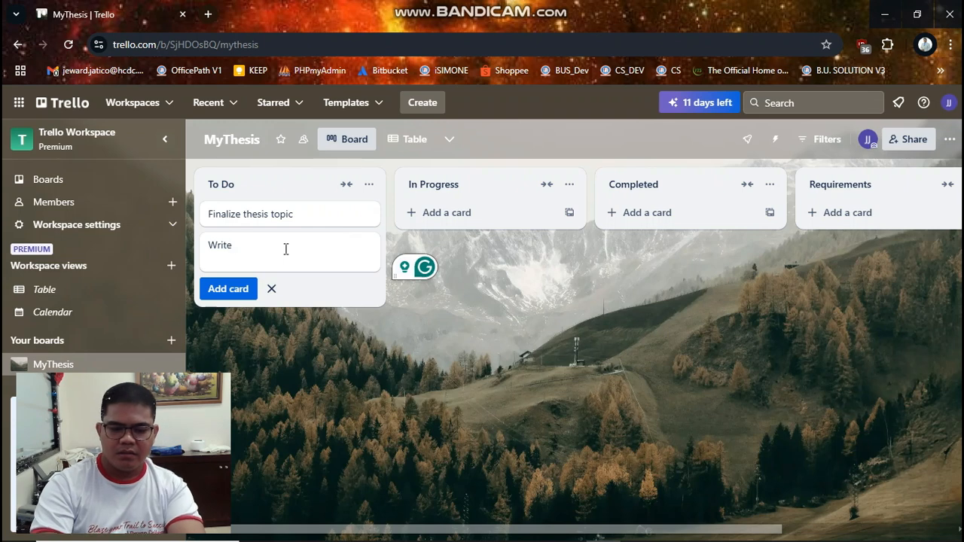
text( Chapter)
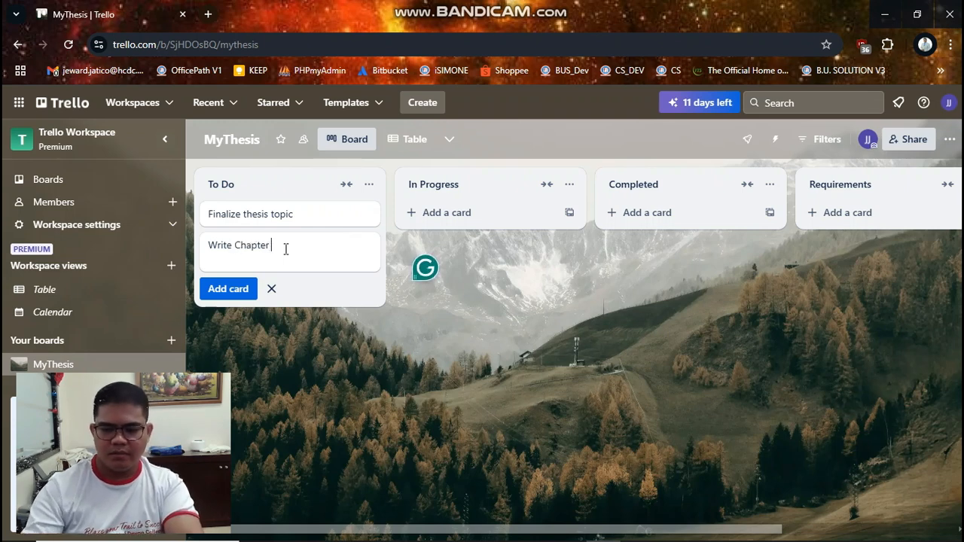
text( 1 )
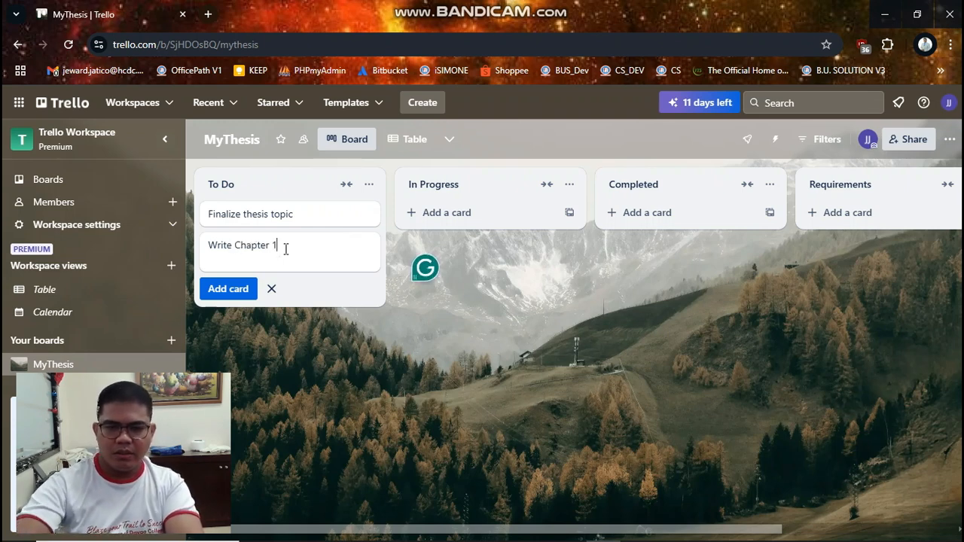
text((In)
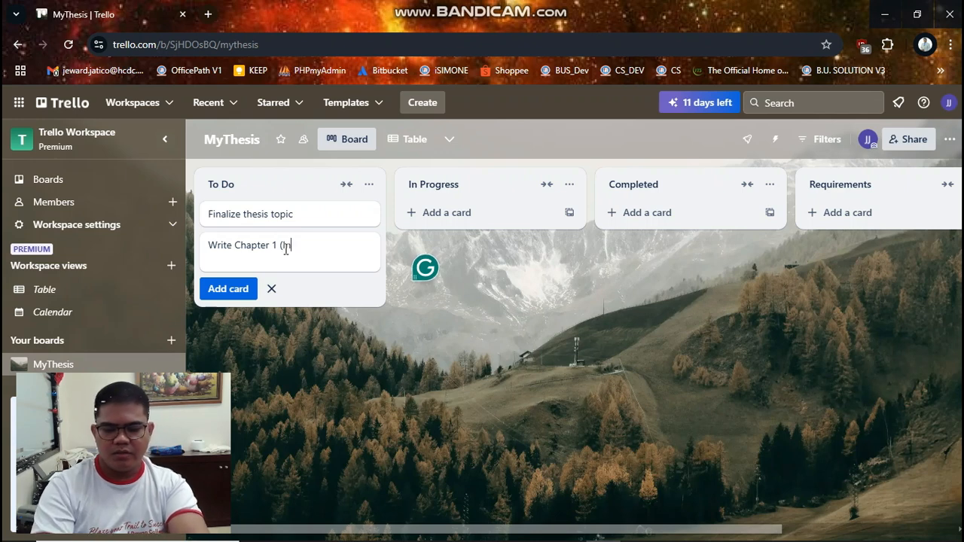
text(trocution)
key(BackSpace)
key(BackSpace)
key(BackSpace)
key(BackSpace)
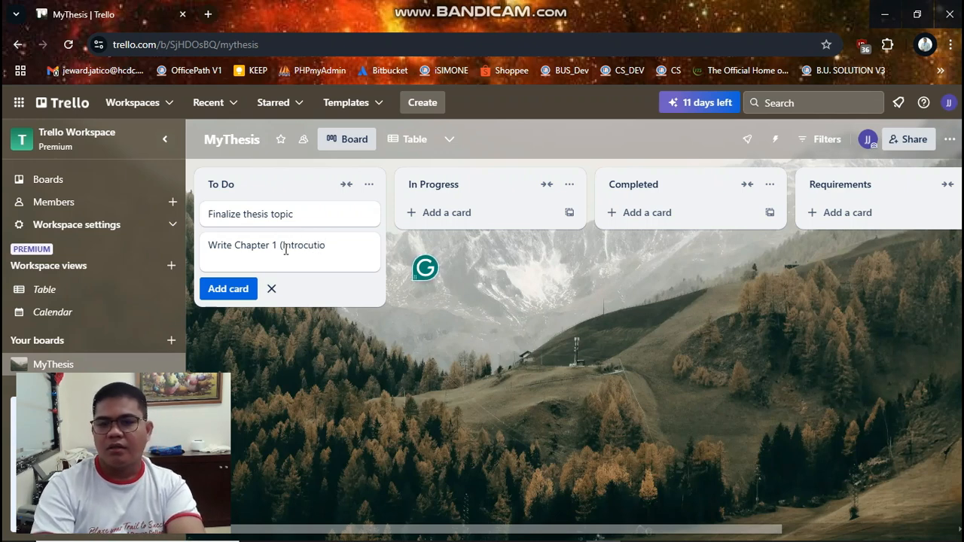
key(BackSpace)
key(BackSpace)
text(ductio)
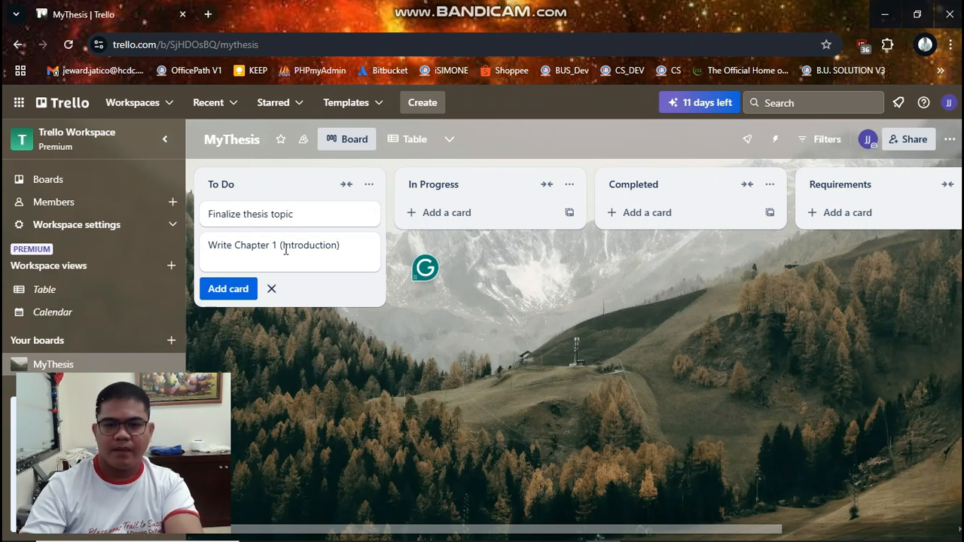
click(230, 288)
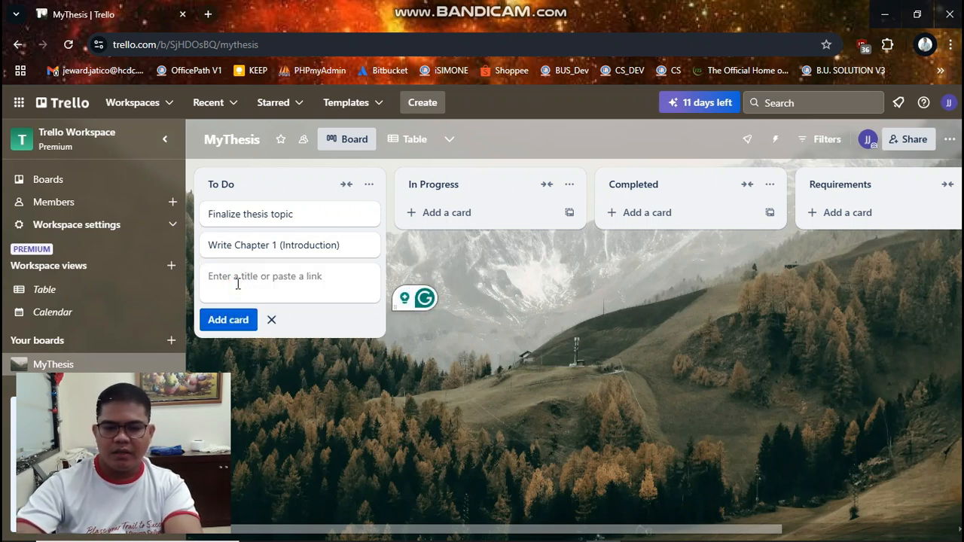
- Add a card titled "Conduct literature review" to the To Do list
text(Cpndu)
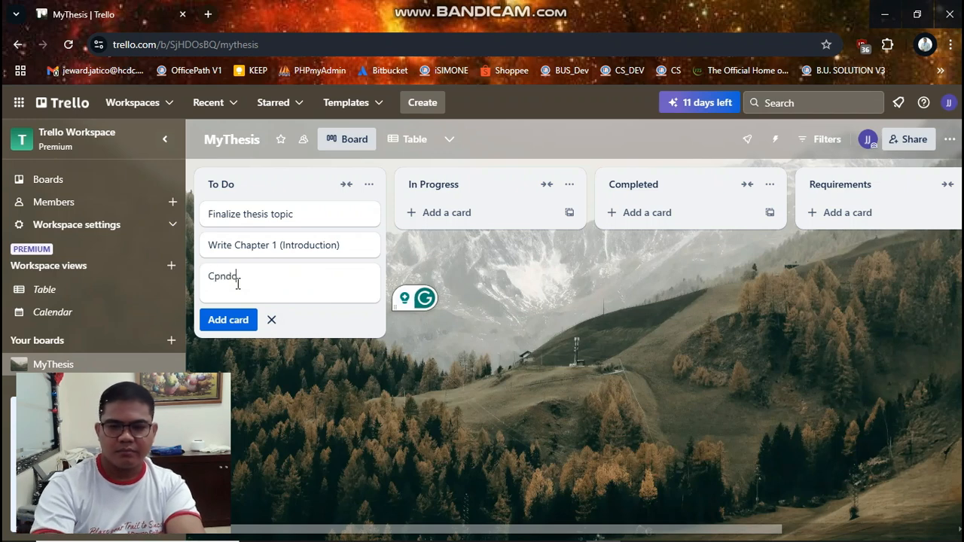
key(BackSpace)
key(BackSpace)
key(BackSpace)
key(BackSpace)
text(ond)
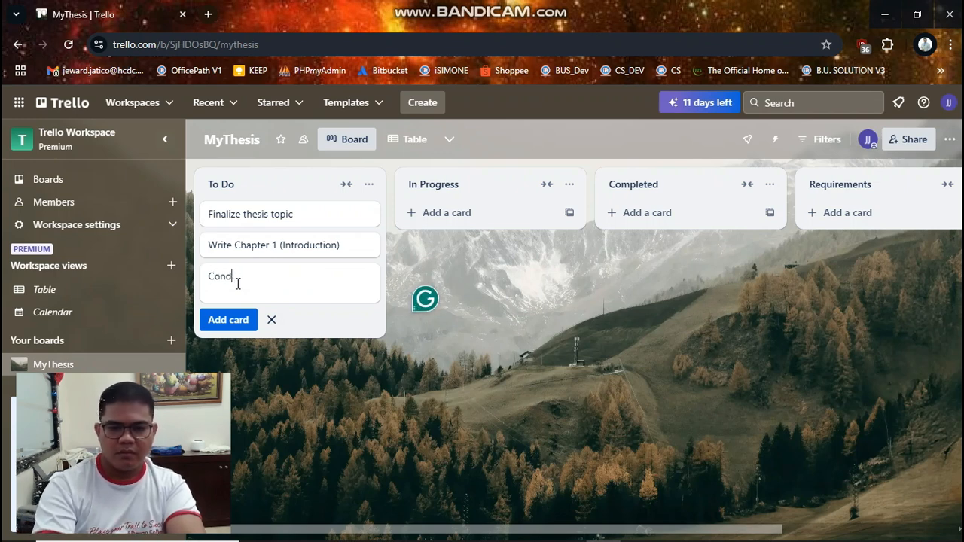
text(uct litera)
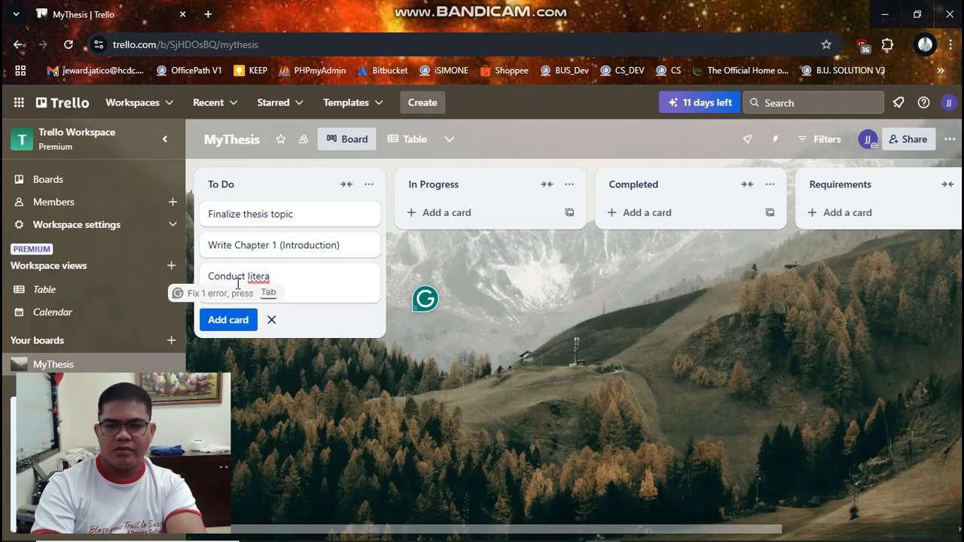
text(ture r)
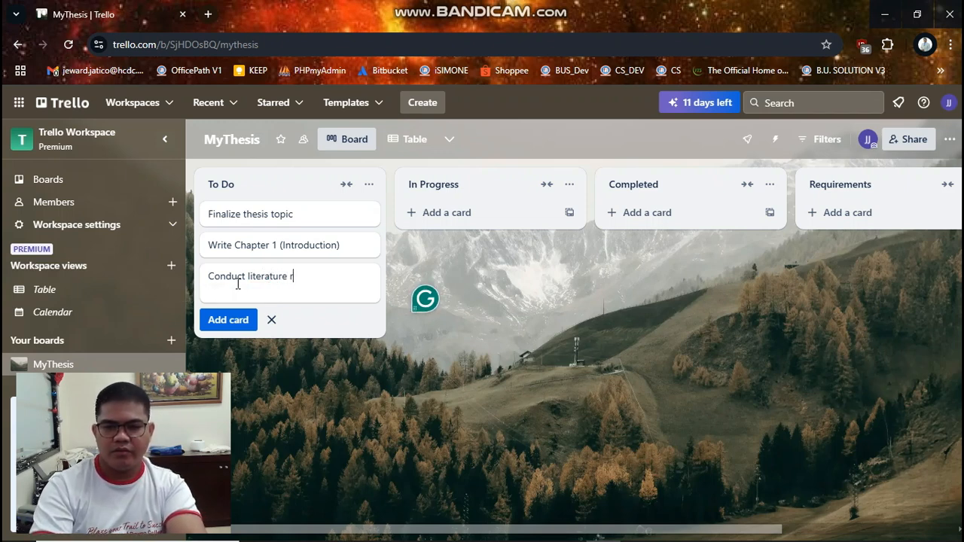
text(eview)
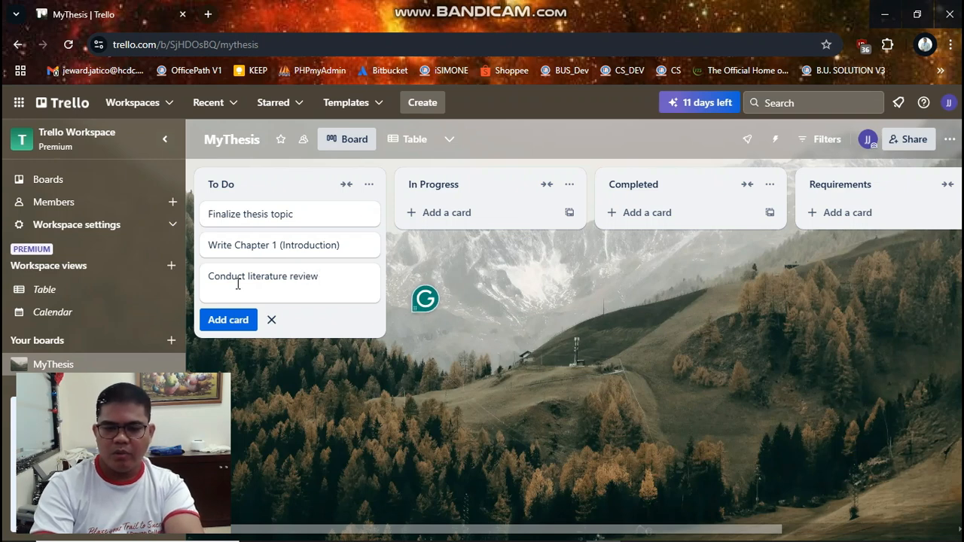
key(Return)
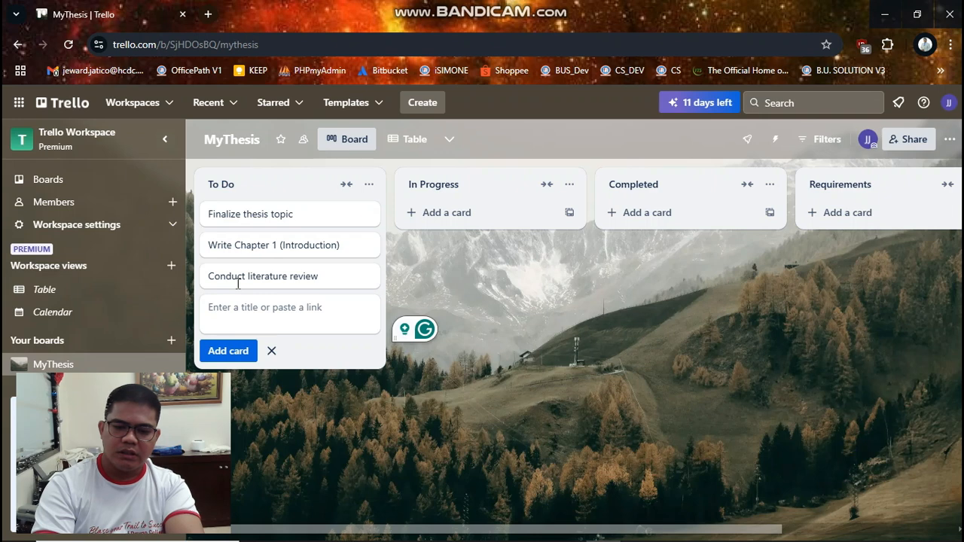
- Add a card titled "Prepare Chapter 3 (Methodology)" to the To Do list and end card entry
text(P)
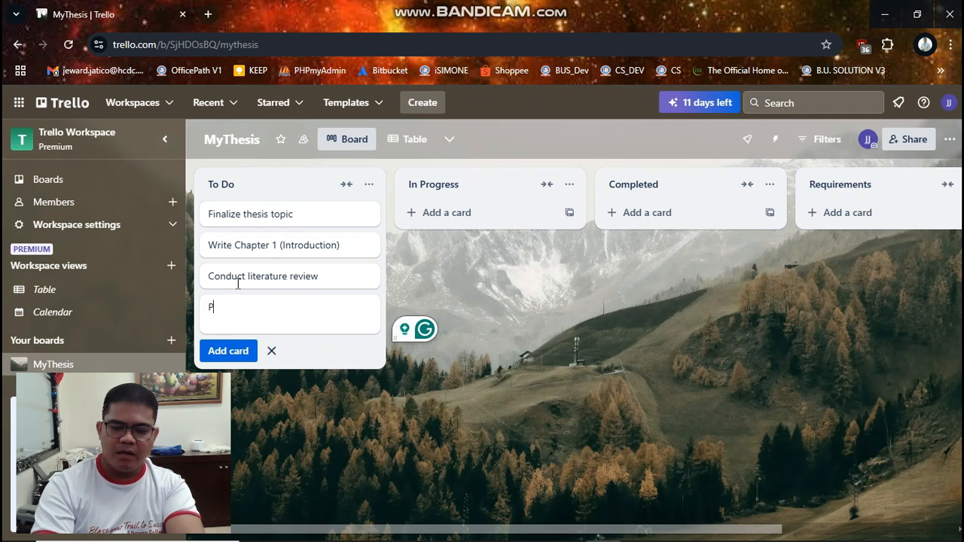
text(repare)
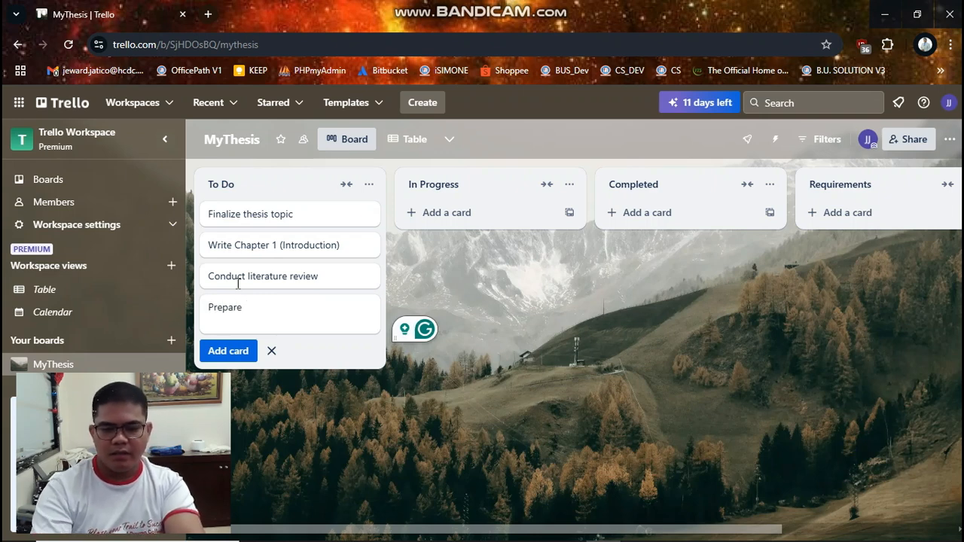
text( Chapter 3 )
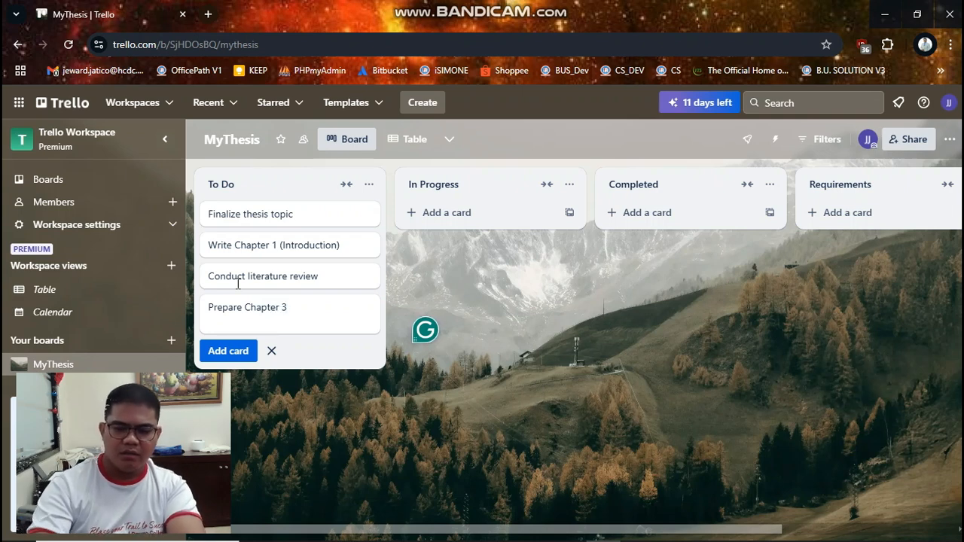
text(())
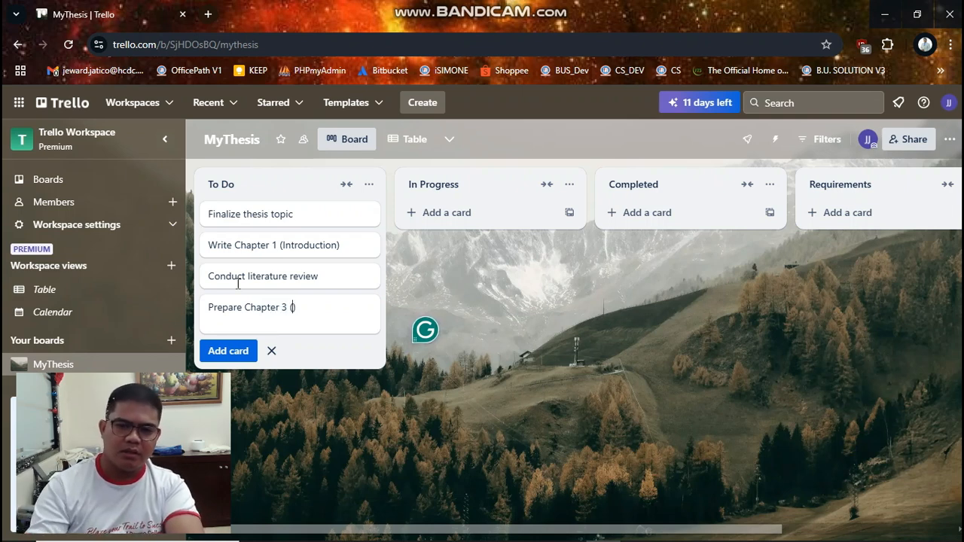
key(Left)
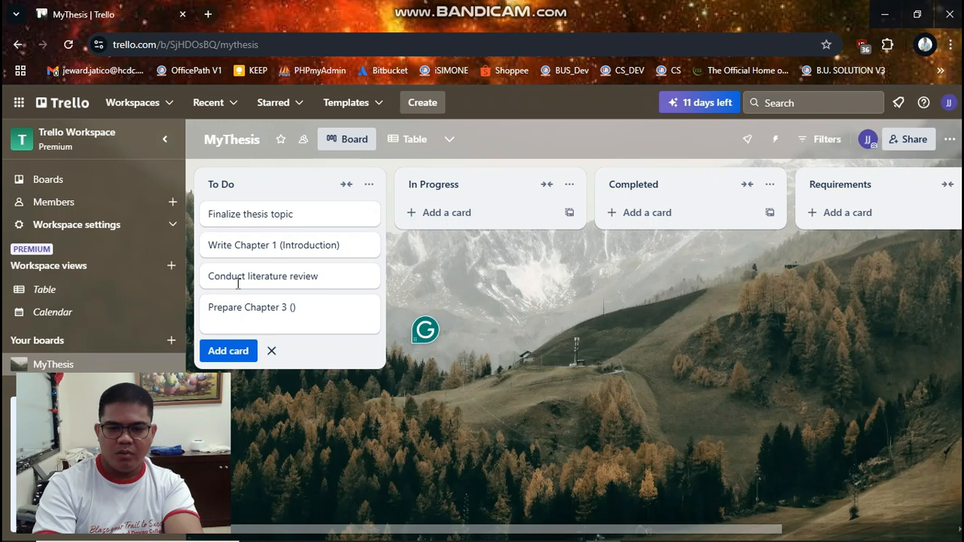
text(Meth)
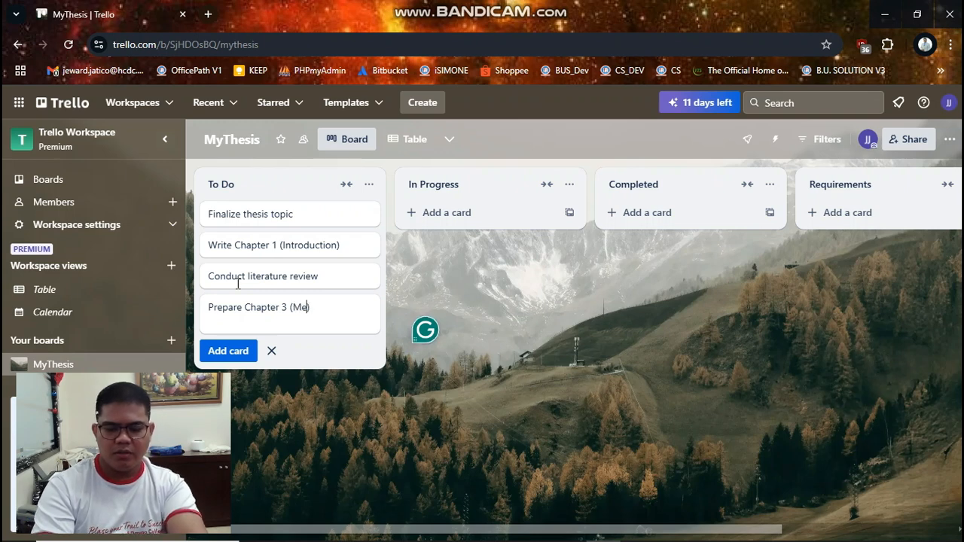
text(odolo)
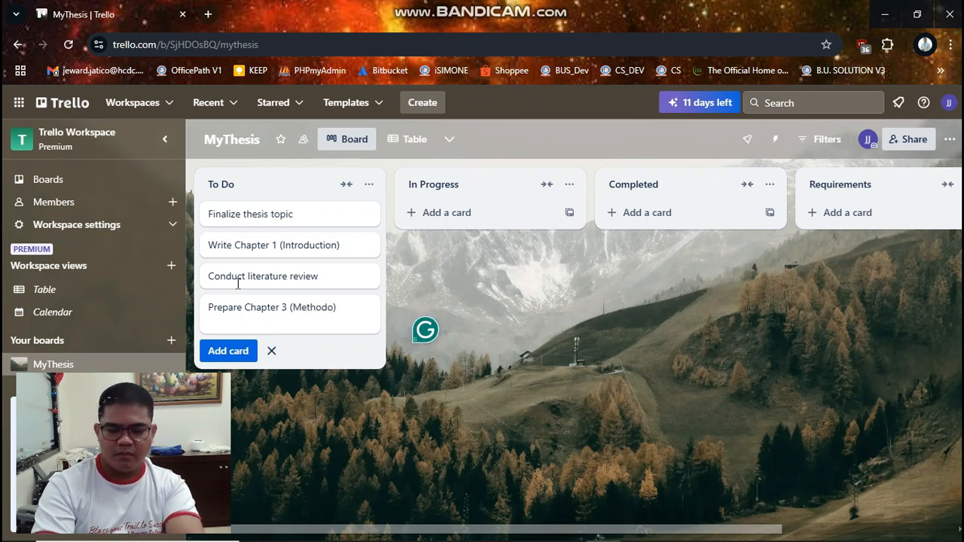
text(gy)
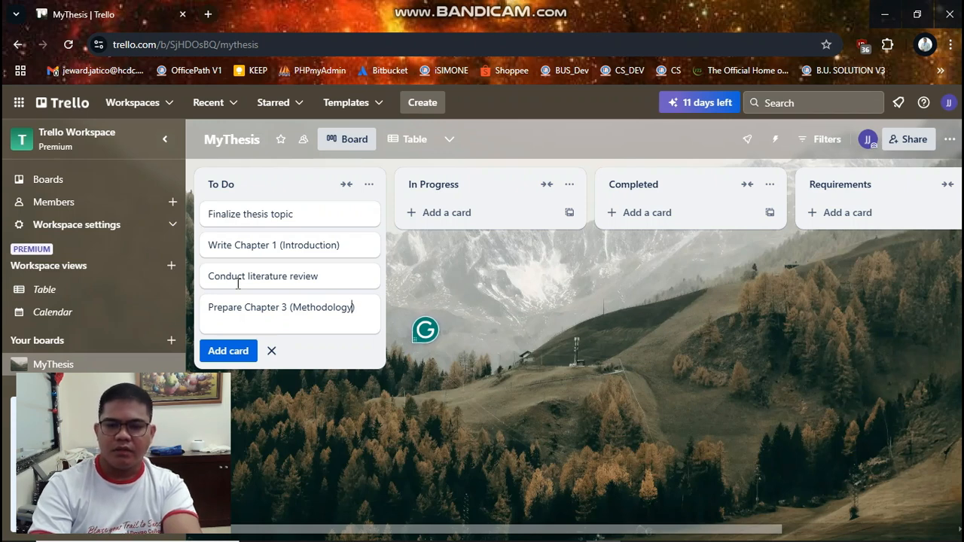
click(525, 331)
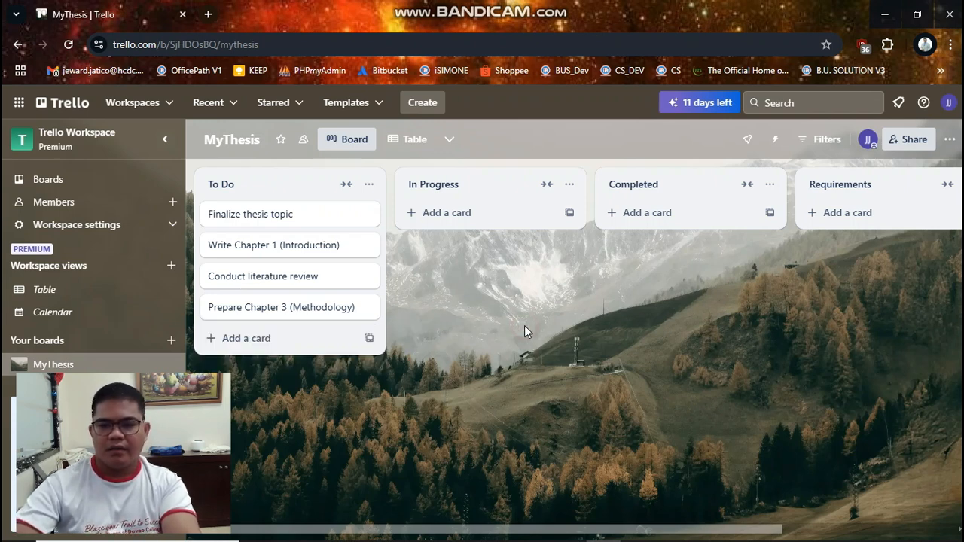
- Add a card titled "Schedule consultation with adviser" to the To Do list and end card entry
click(260, 338)
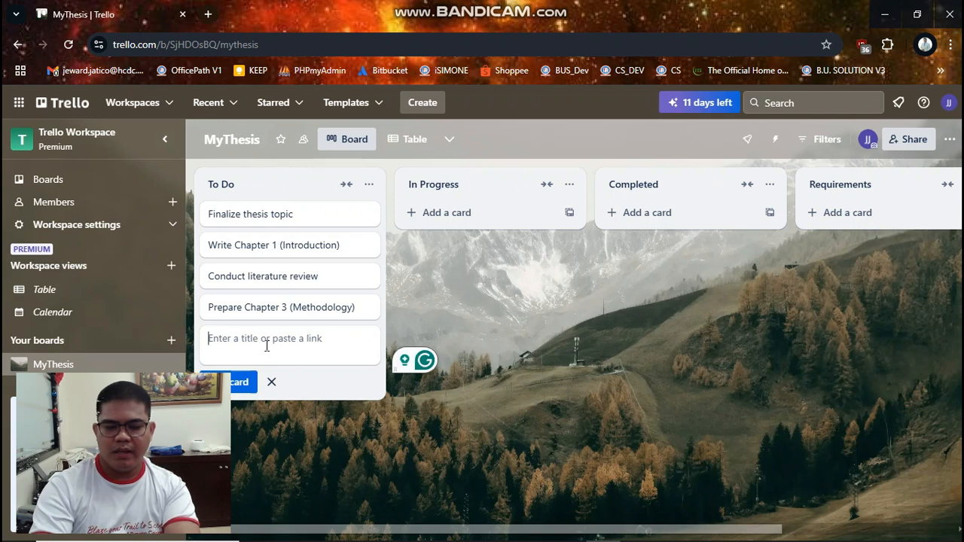
text(Schedul)
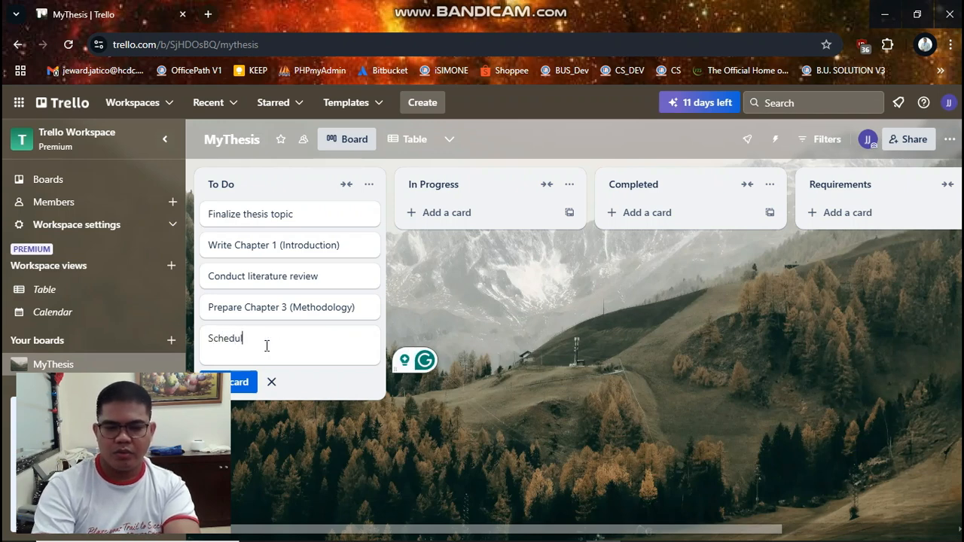
text(e consulatio)
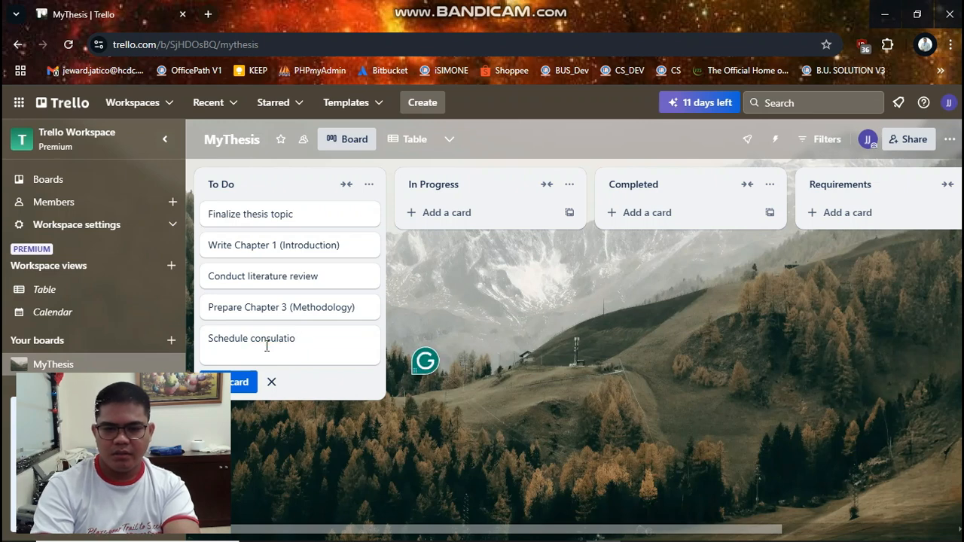
key(BackSpace)
key(BackSpace)
key(BackSpace)
key(BackSpace)
text(tation)
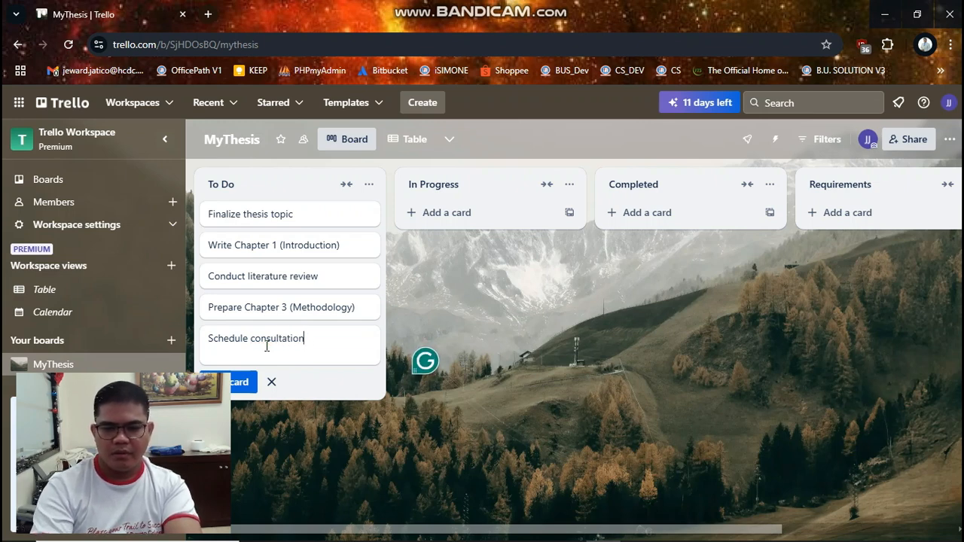
text( with )
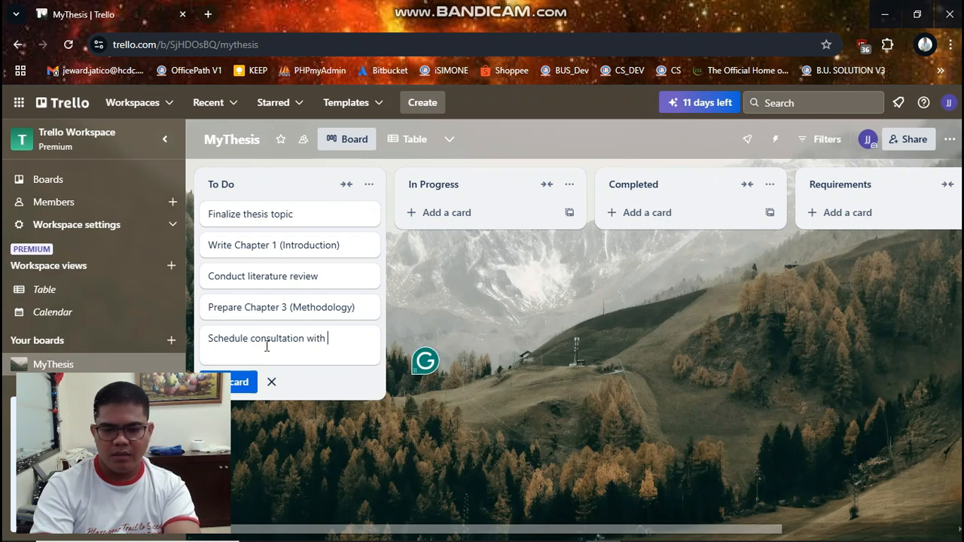
text(adviser)
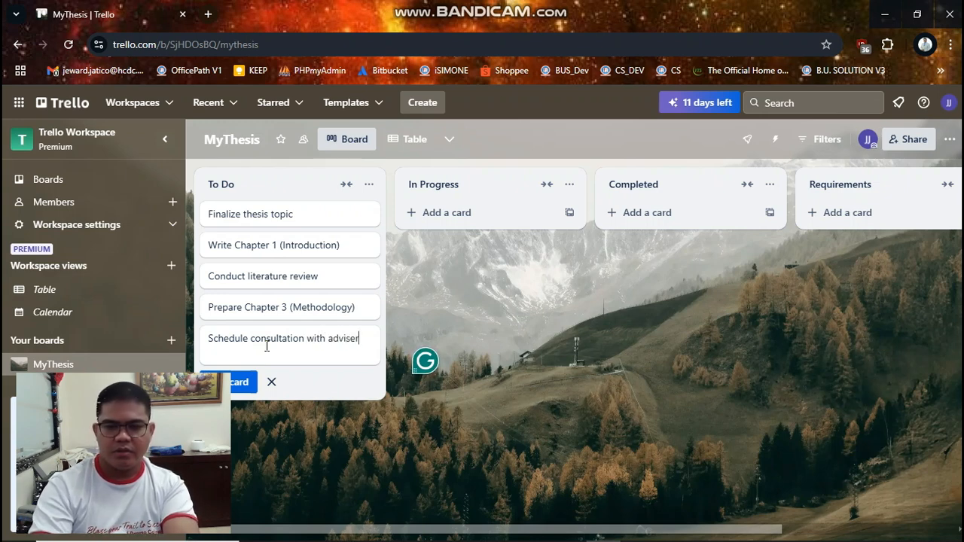
key(Return)
click(513, 340)
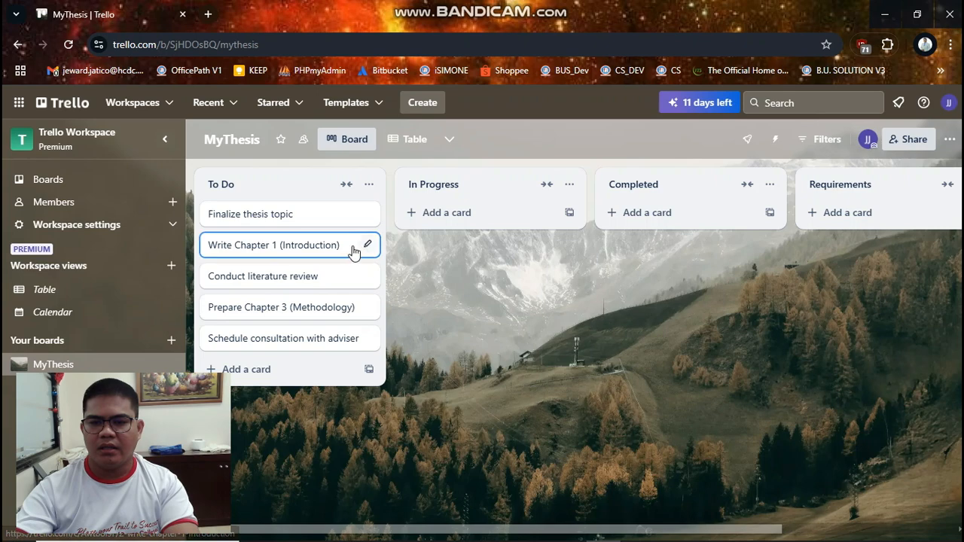
- Save the description "I need to go to the library to get more information about it." on the "Write Chapter 1 (Introduction)" card
click(288, 253)
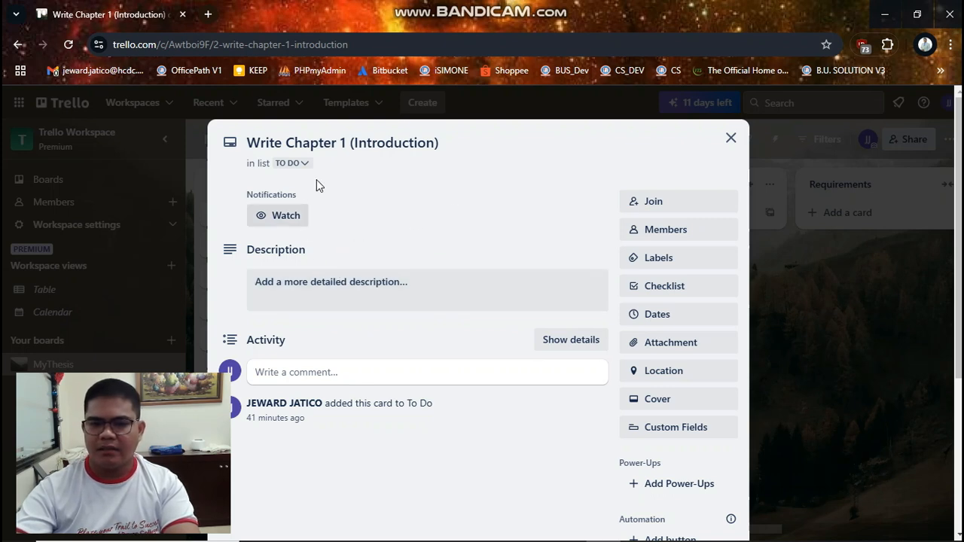
click(420, 309)
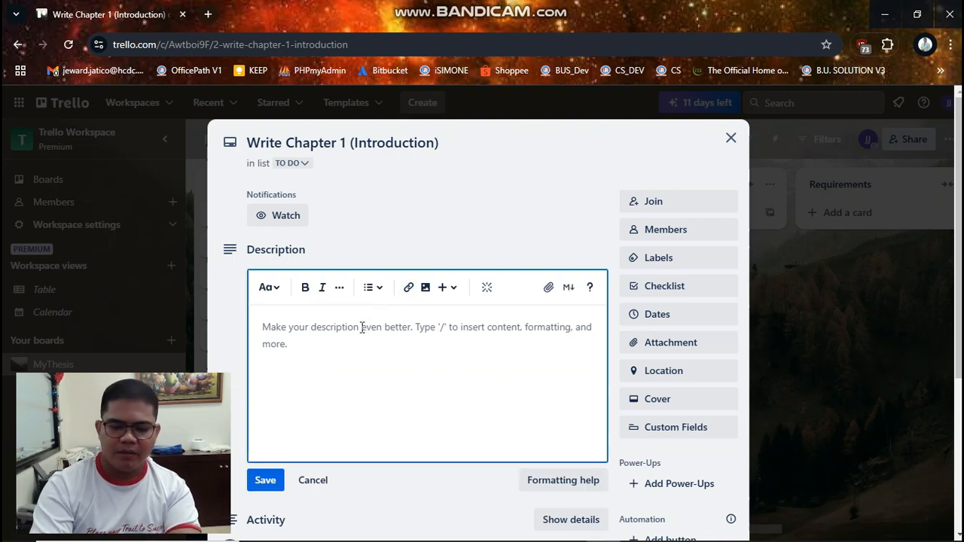
text(I think)
key(BackSpace)
key(BackSpace)
key(BackSpace)
text(need t )
text(to )
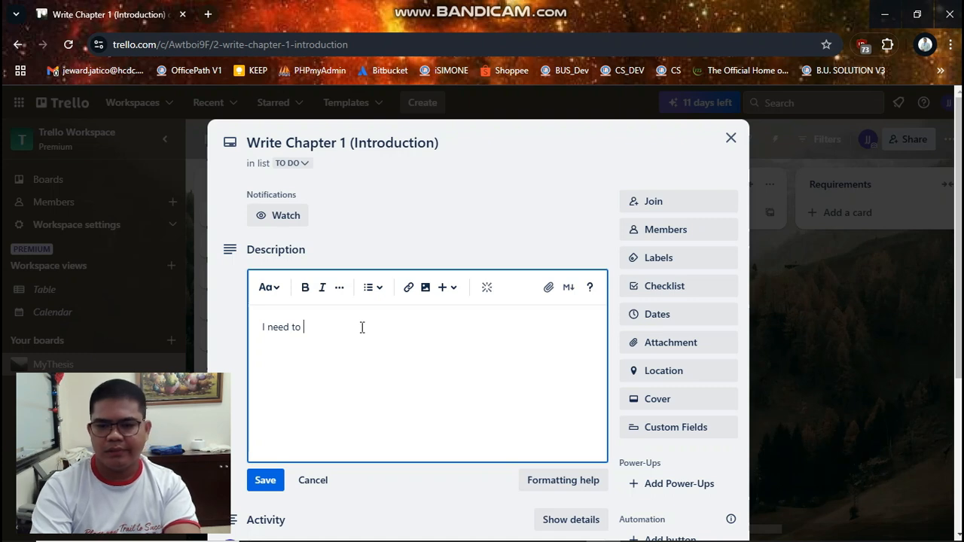
text(go to)
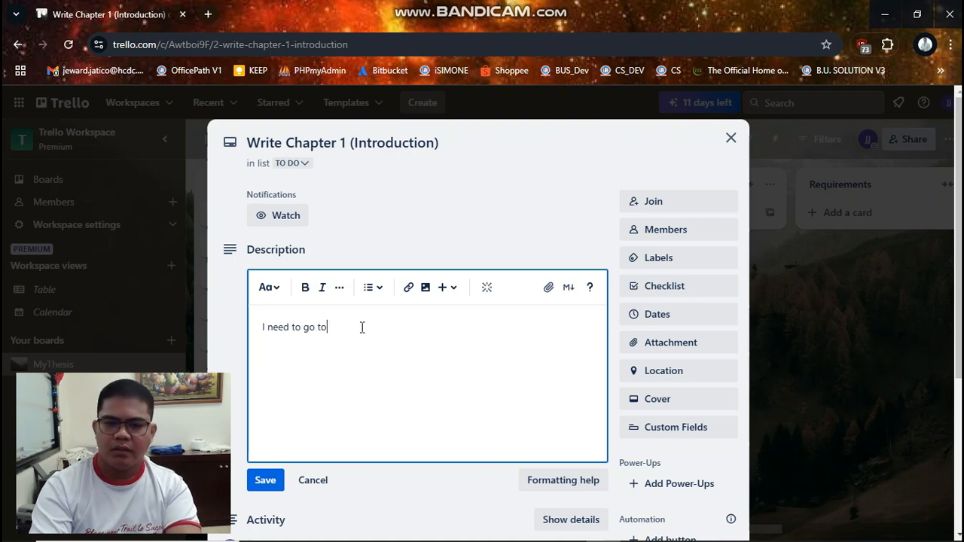
text( the library to )
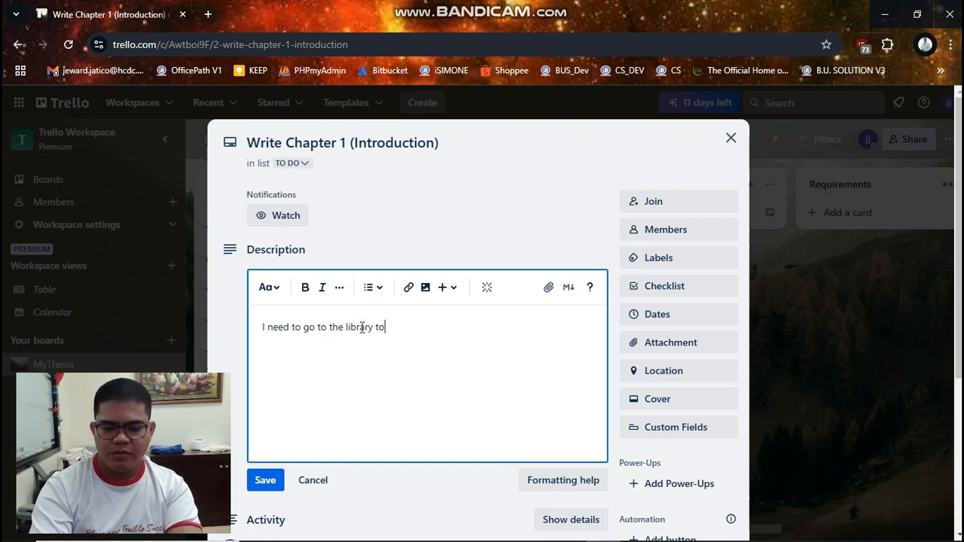
text(get)
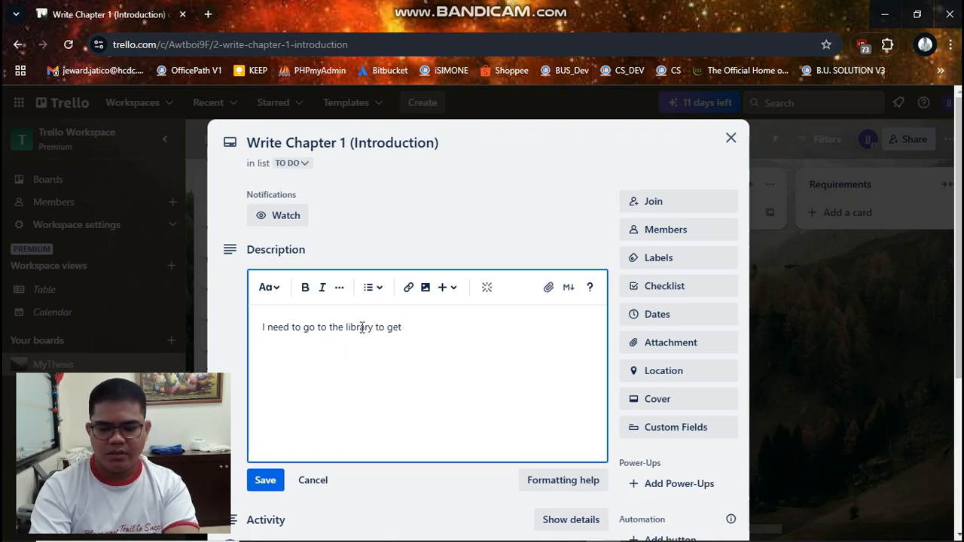
text( more reas)
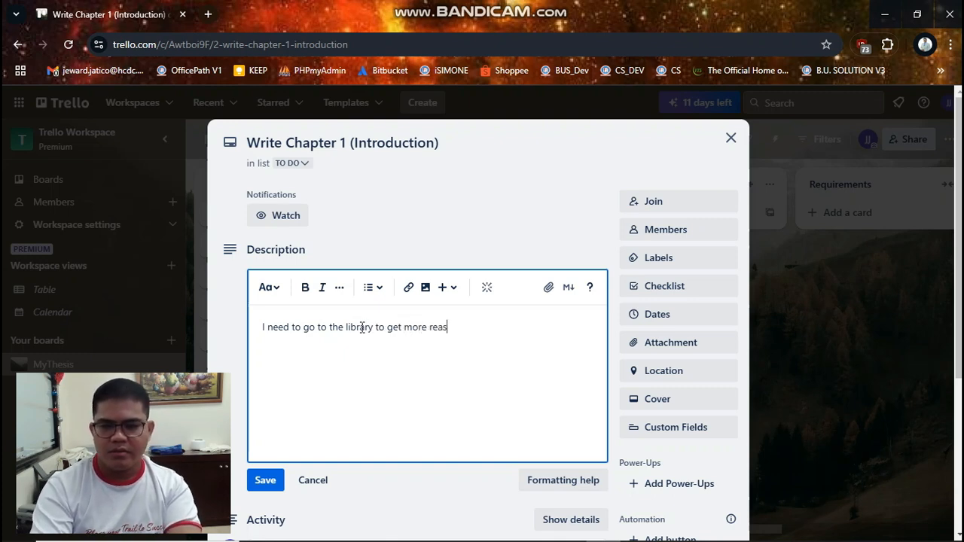
key(BackSpace)
key(BackSpace)
key(BackSpace)
text(info)
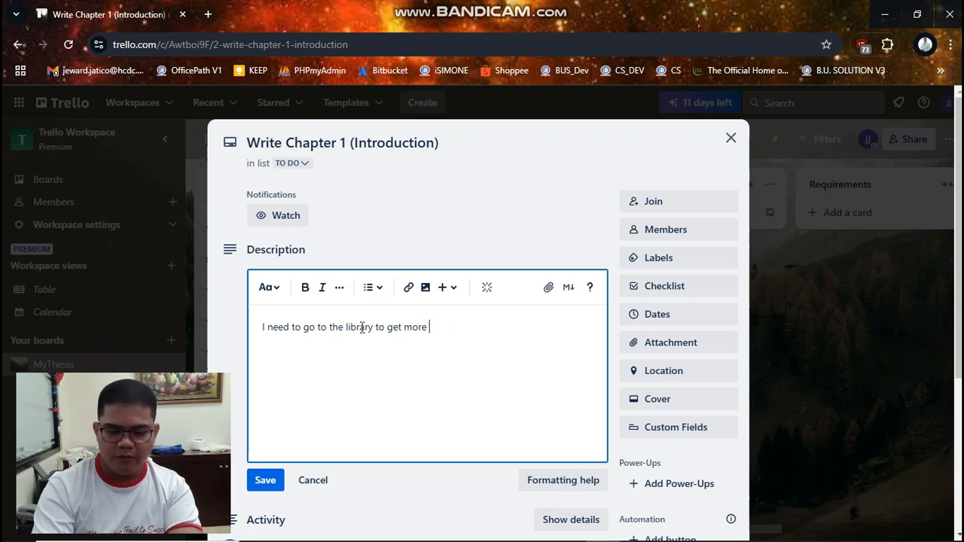
text(rmation an)
key(BackSpace)
text(bout ir.)
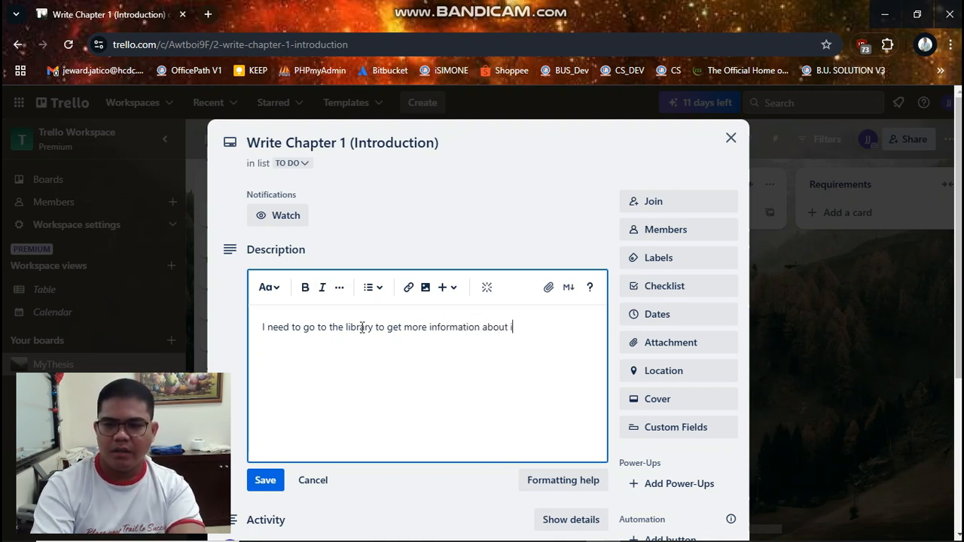
key(BackSpace)
key(BackSpace)
key(BackSpace)
text(t.)
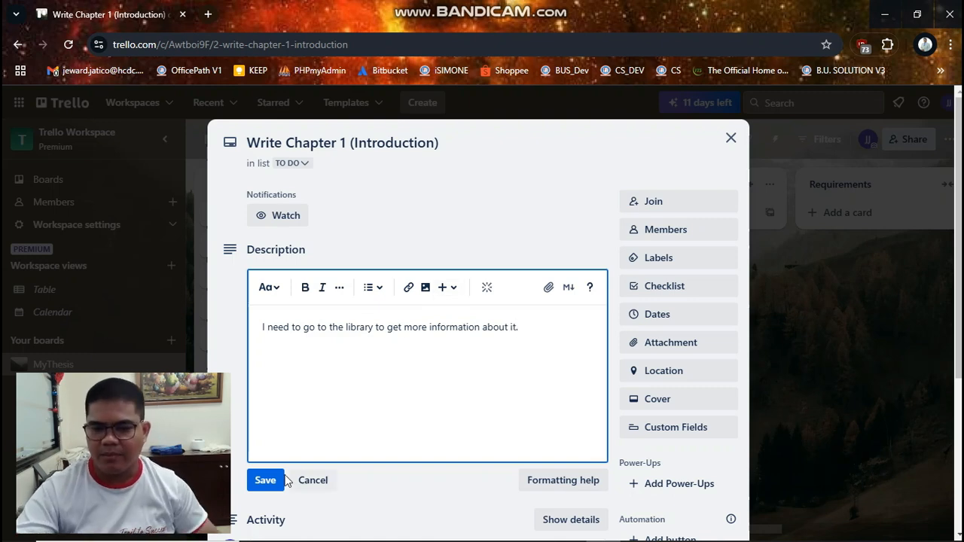
click(263, 484)
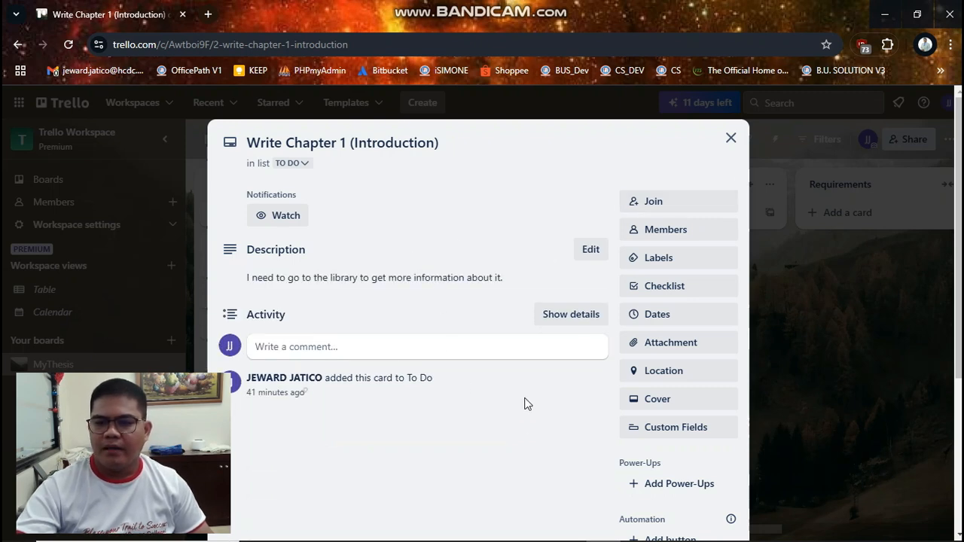
- Check which board members can be assigned to the "Write Chapter 1 (Introduction)" card
click(662, 231)
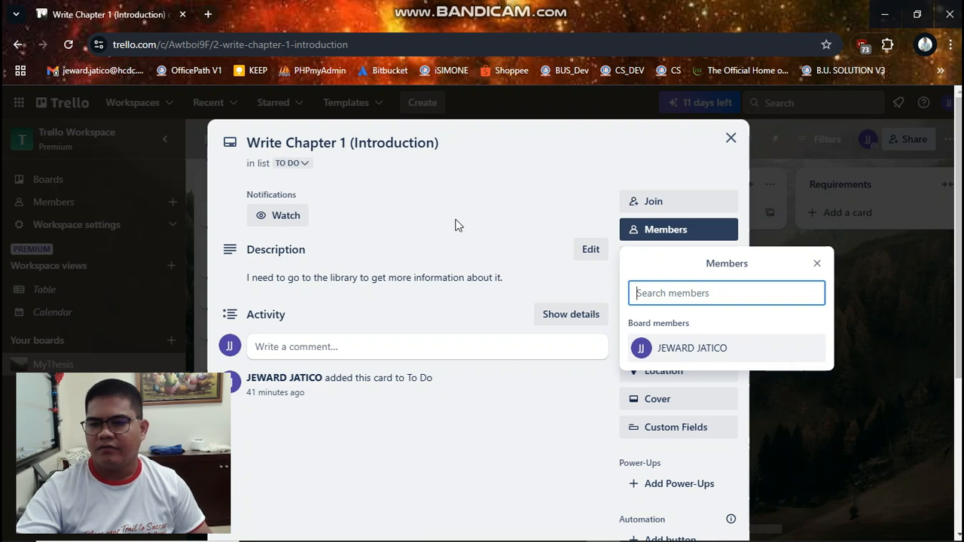
click(817, 264)
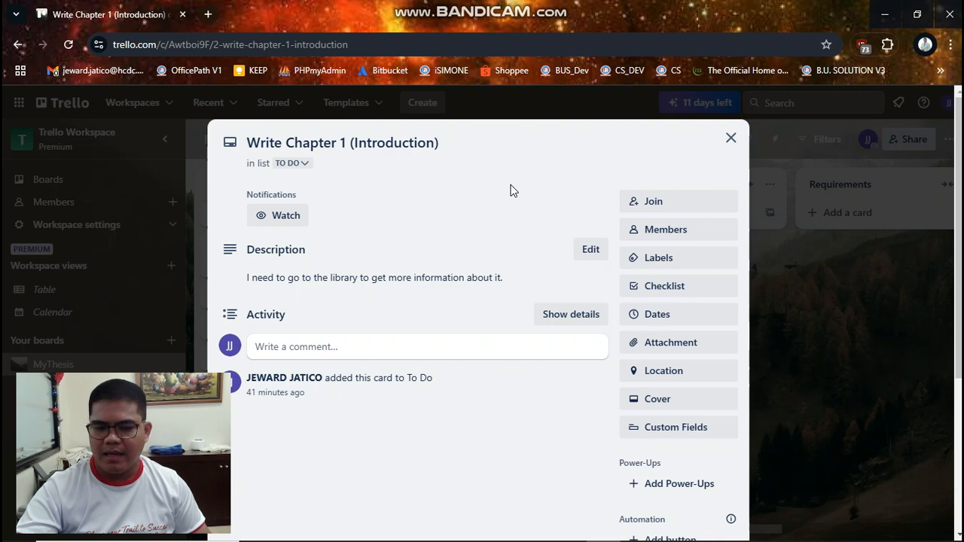
- Create a bold red label titled "Urgent" on the "Write Chapter 1 (Introduction)" card
click(680, 259)
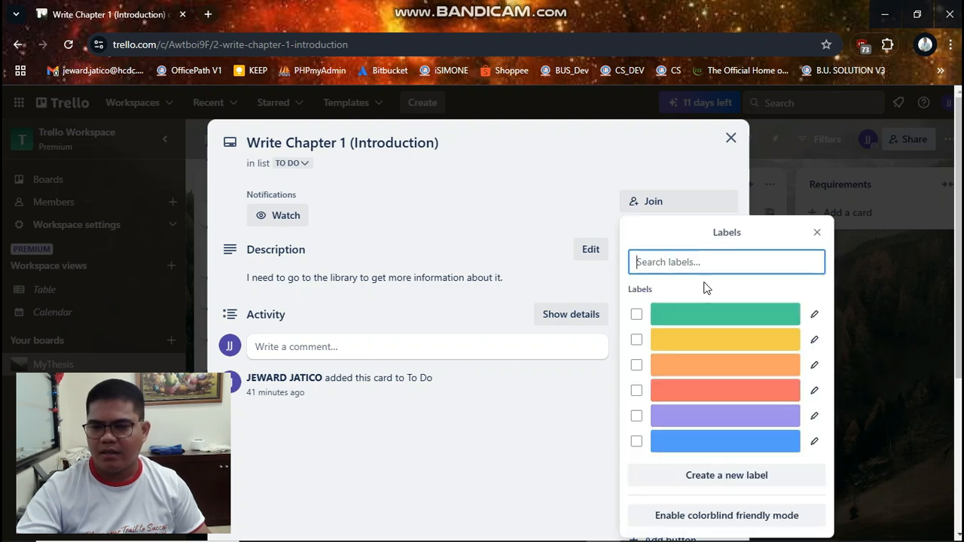
click(732, 478)
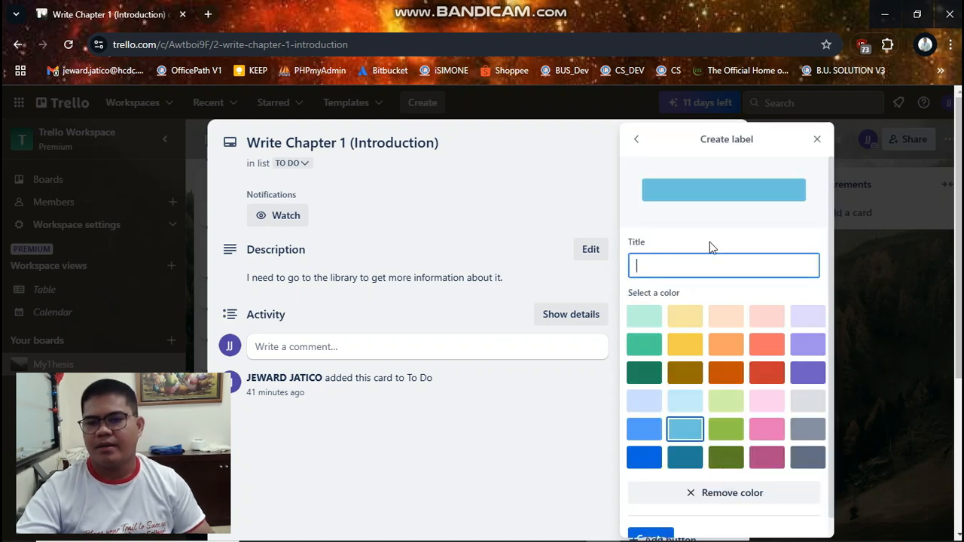
text(Urgen)
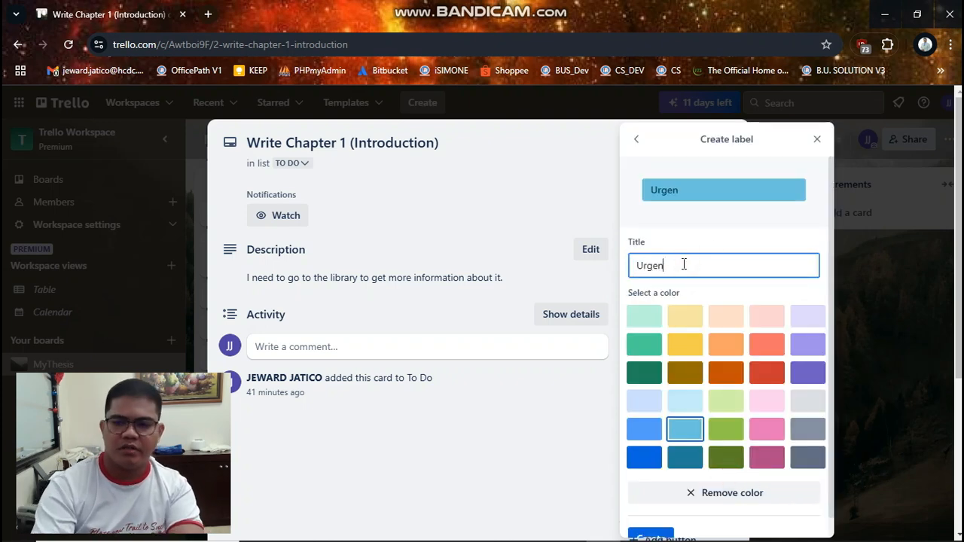
text(t)
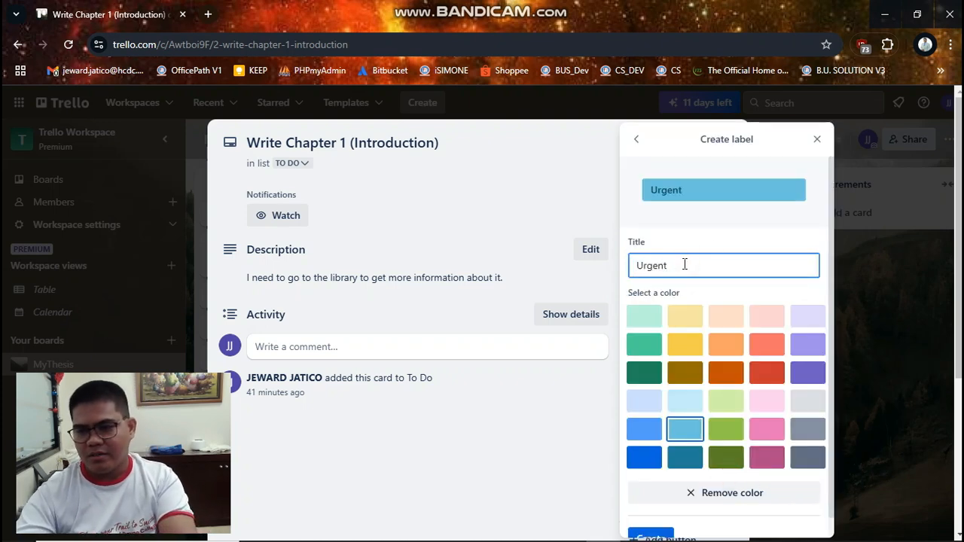
click(768, 375)
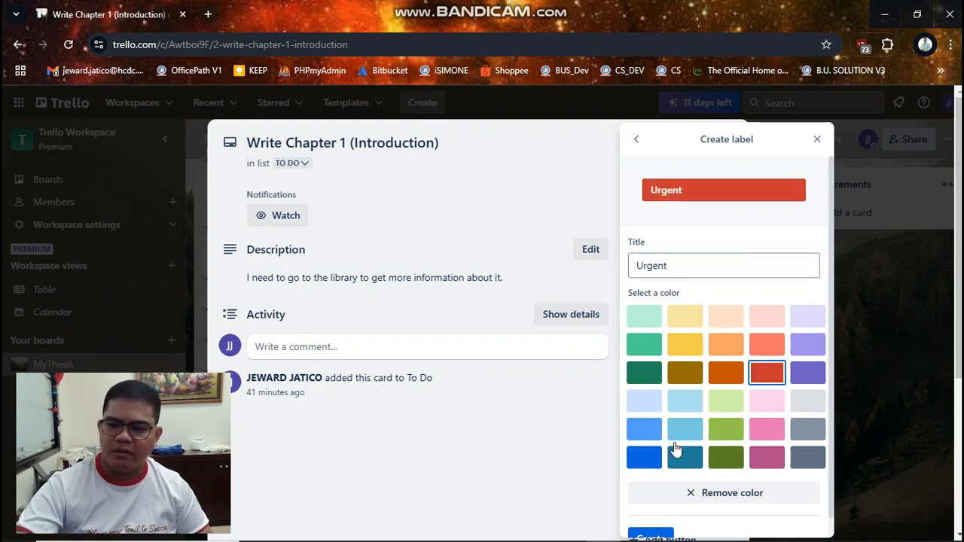
scroll(676, 461, down, 1)
click(652, 520)
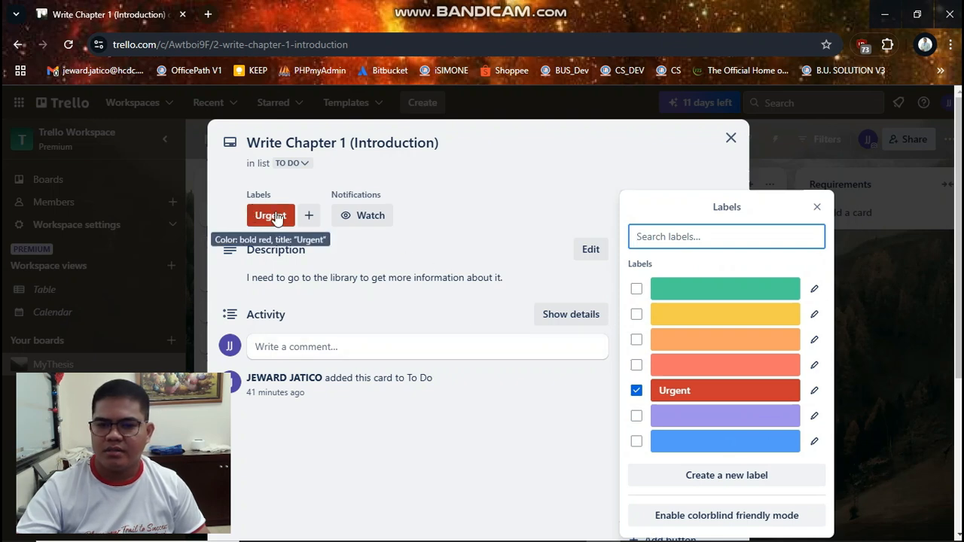
click(498, 198)
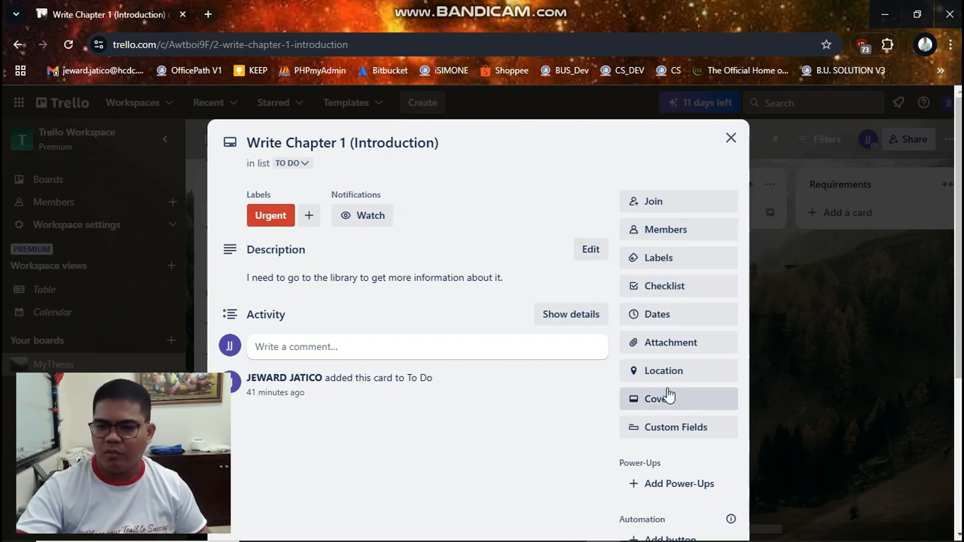
- Create a bold blue label titled "Priority" on the "Write Chapter 1 (Introduction)" card
click(662, 258)
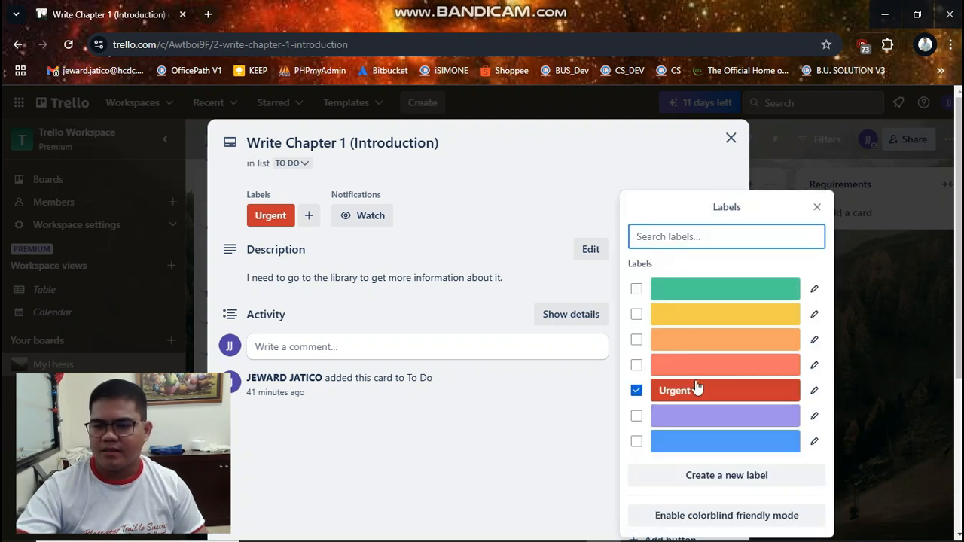
click(669, 238)
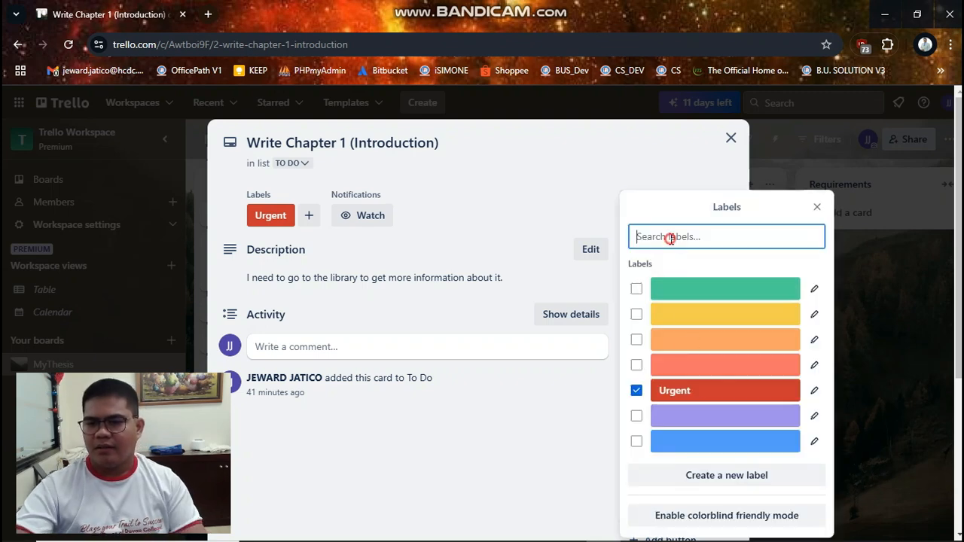
click(715, 484)
click(670, 264)
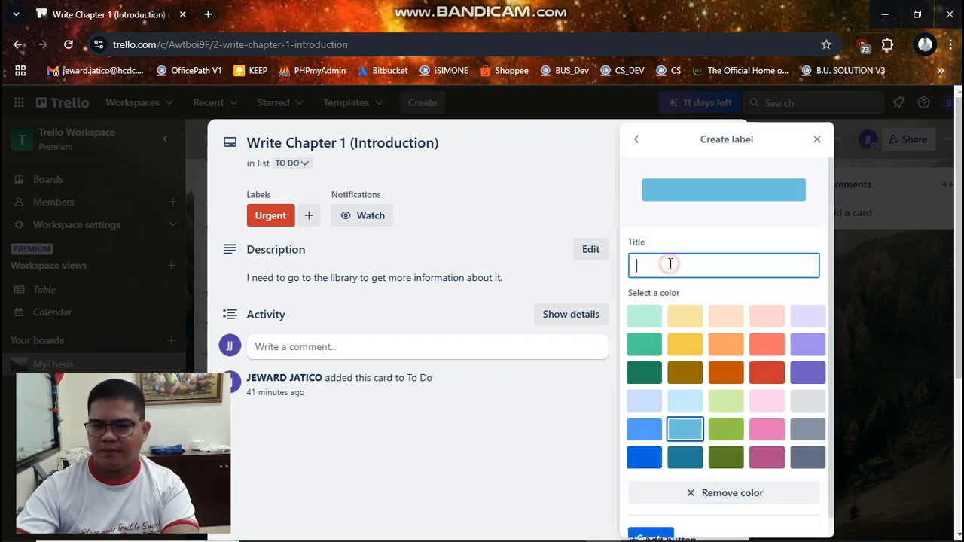
text(Prio)
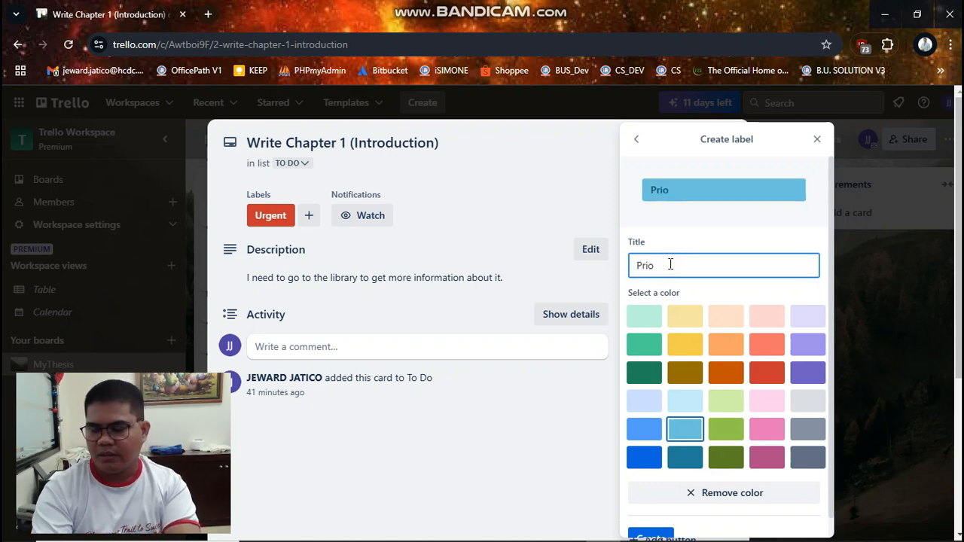
text(rity)
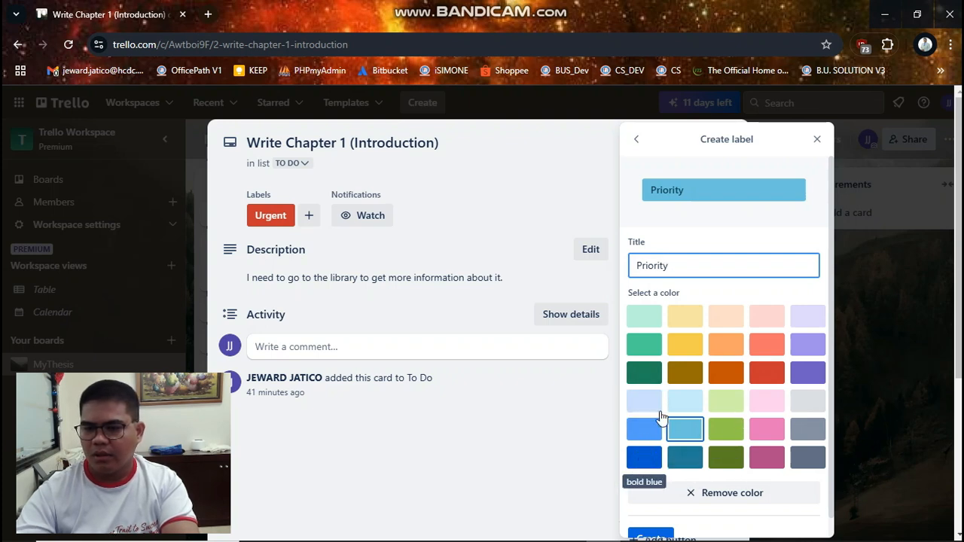
click(658, 465)
scroll(723, 392, down, 1)
click(645, 518)
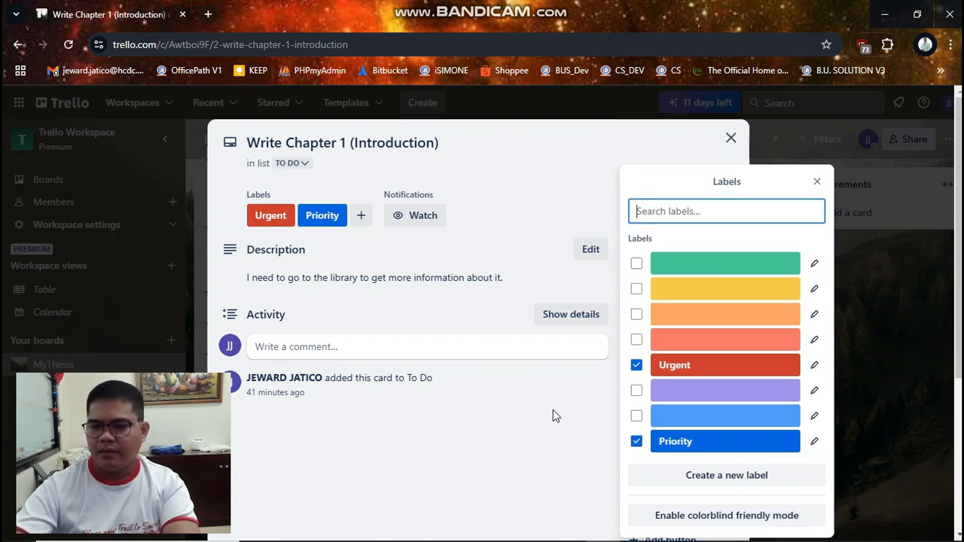
scroll(570, 409, down, 3)
click(588, 369)
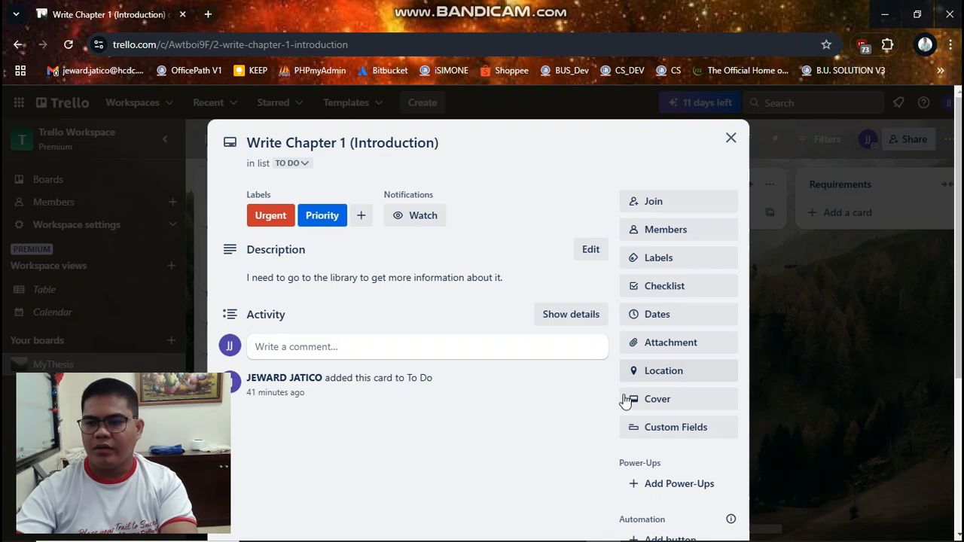
- Add a checklist titled "Write Chapter 1" to the "Write Chapter 1 (Introduction)" card
click(681, 288)
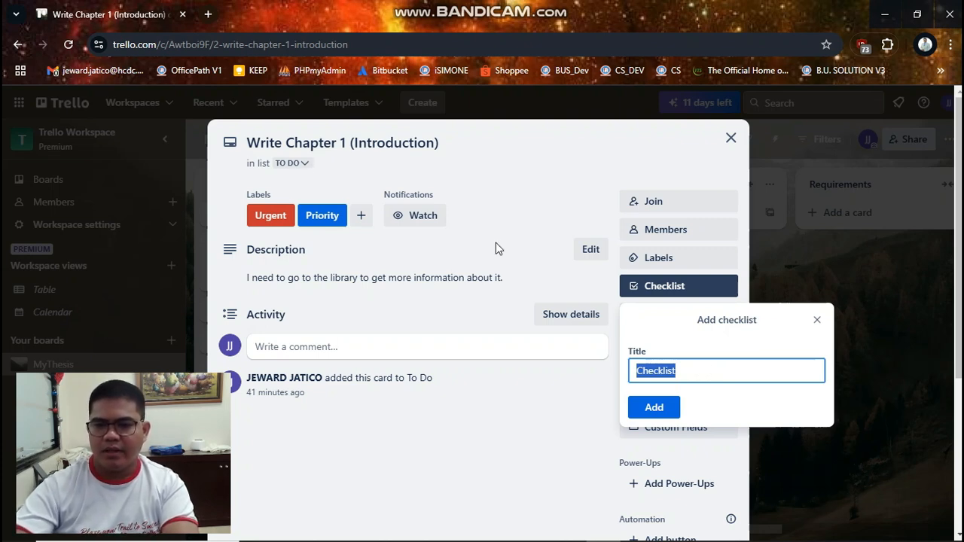
click(701, 370)
drag(723, 372, 583, 369)
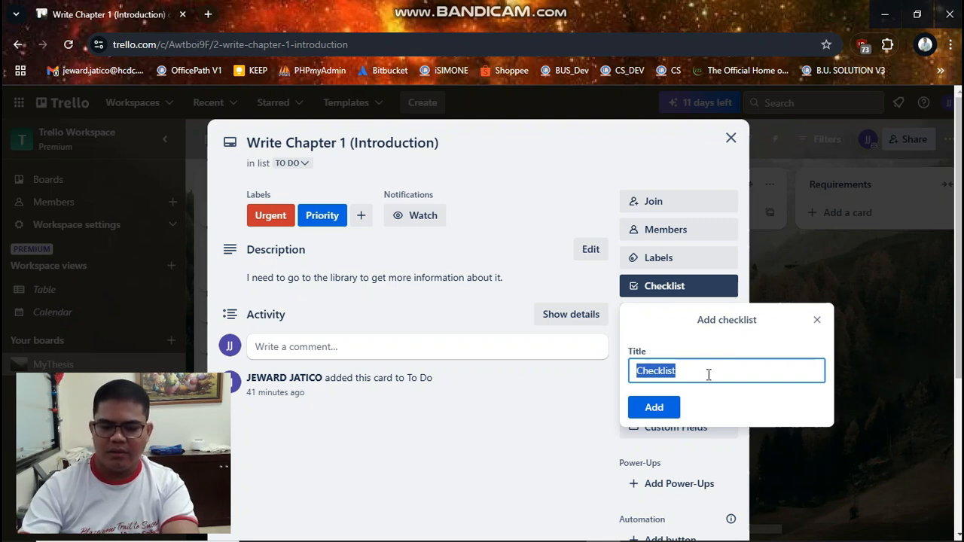
text(Wrid)
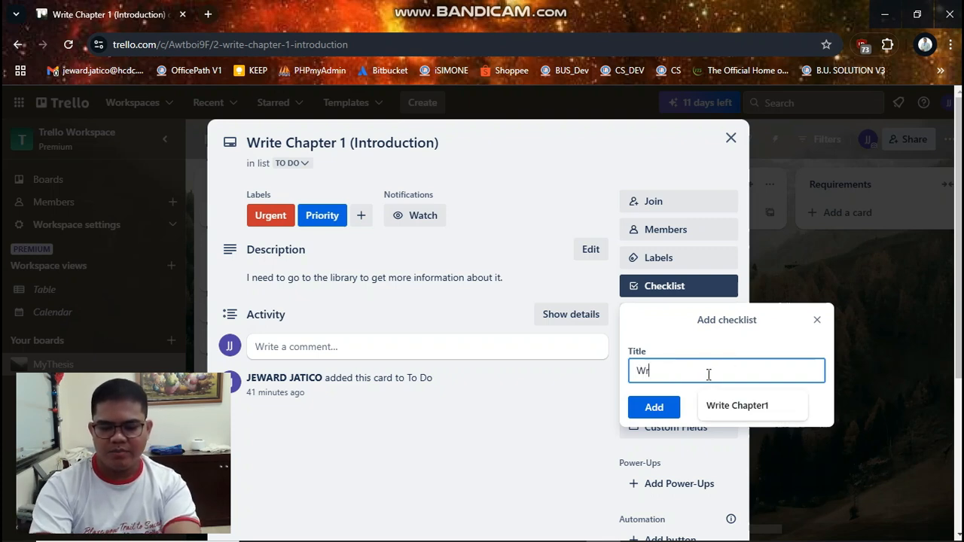
key(BackSpace)
text(te )
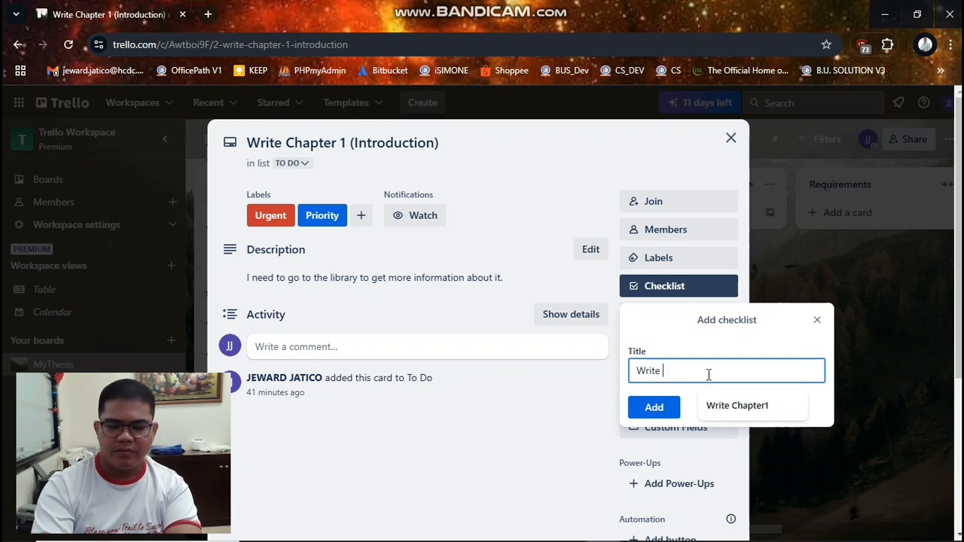
text(Chapter 1)
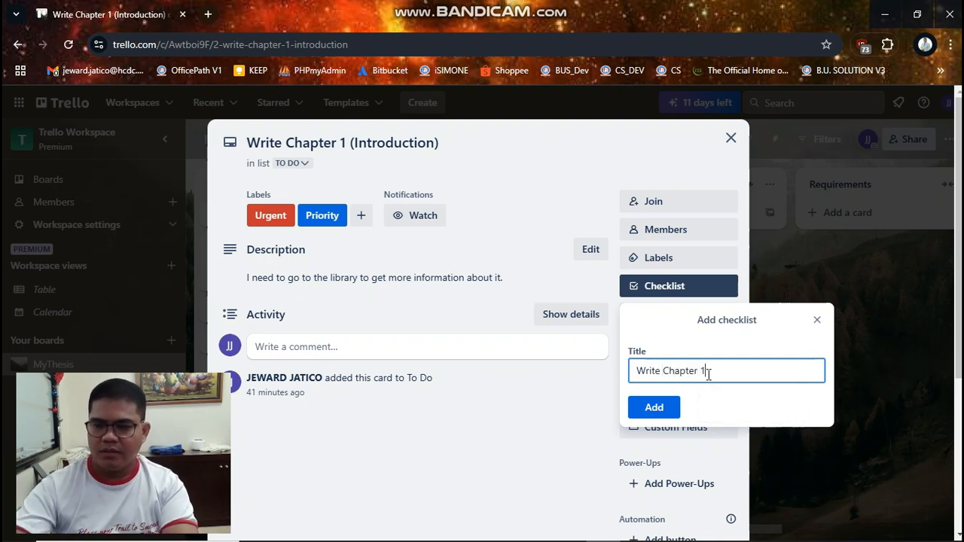
click(670, 405)
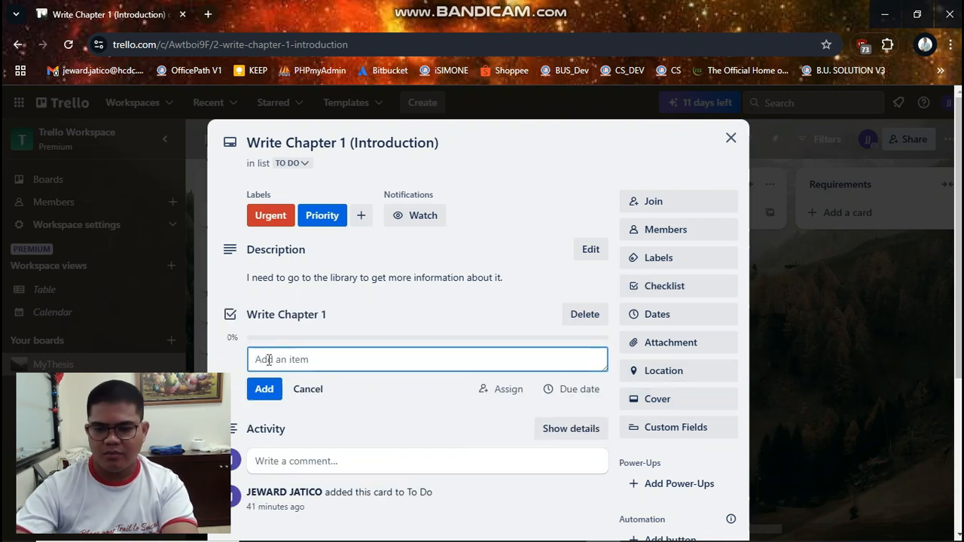
- Add the items "Draft introduction", "Define objectives" and "Submit for feedback" to the "Write Chapter 1" checklist
text(Draft i)
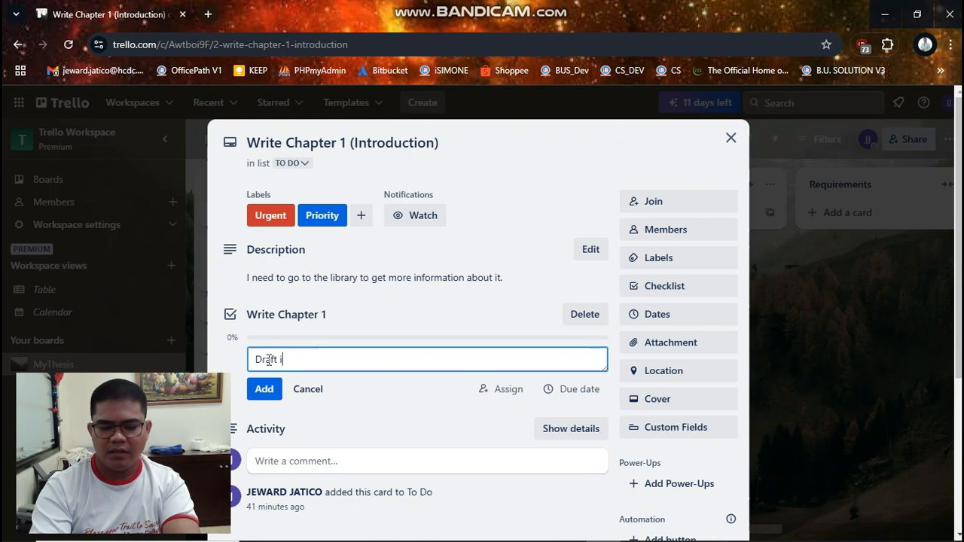
text(ntro)
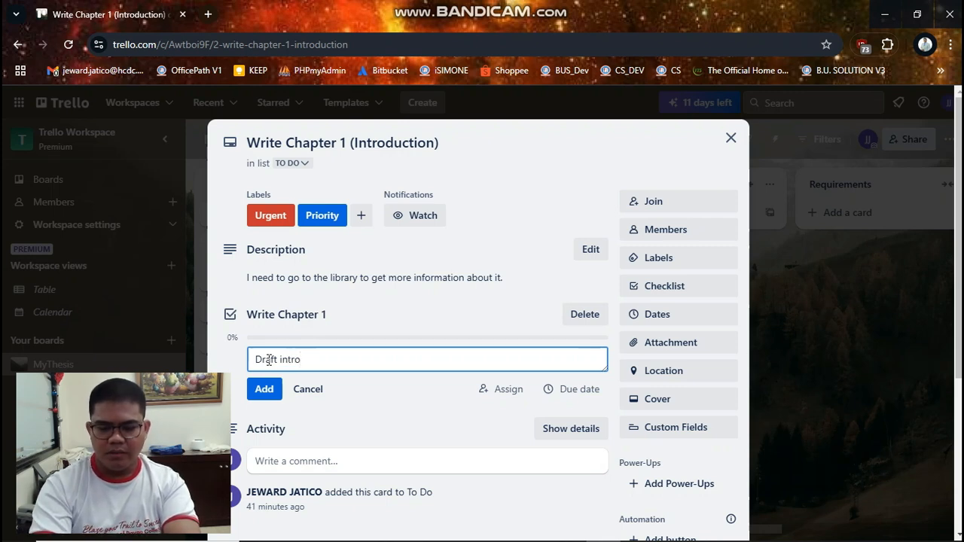
text(duction)
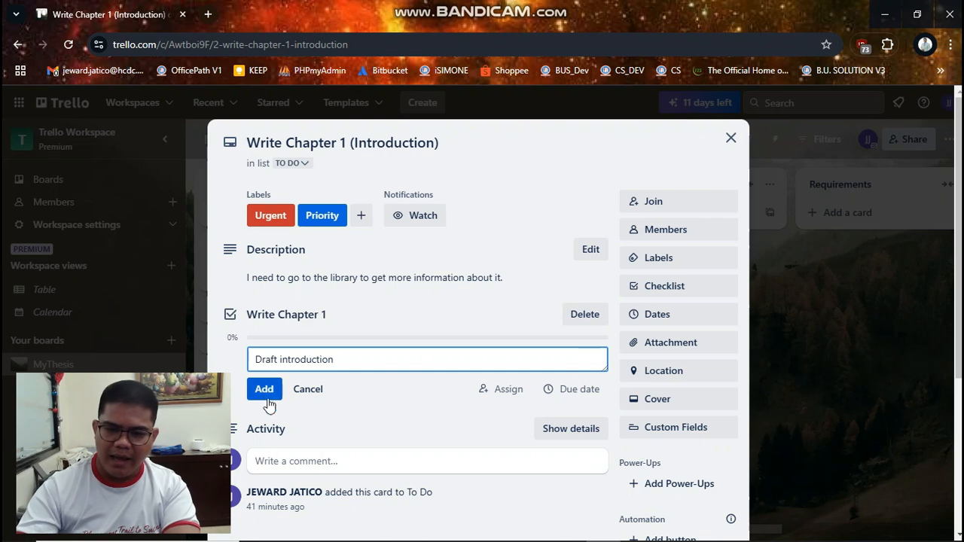
key(Return)
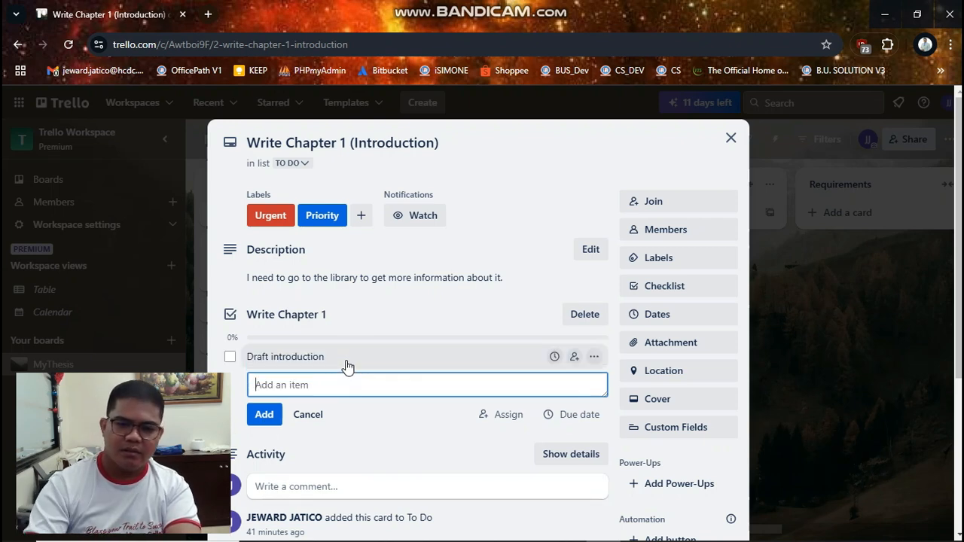
text(Define)
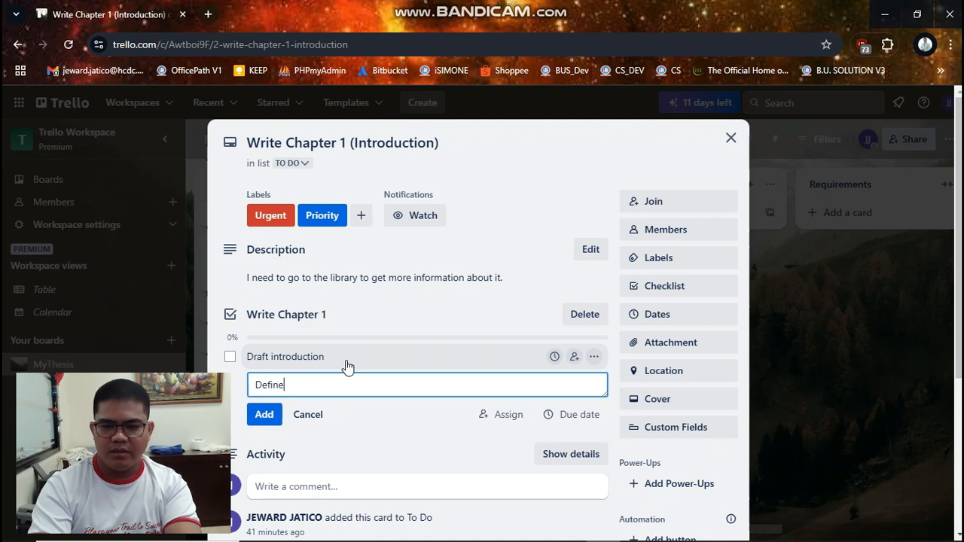
text(objectives)
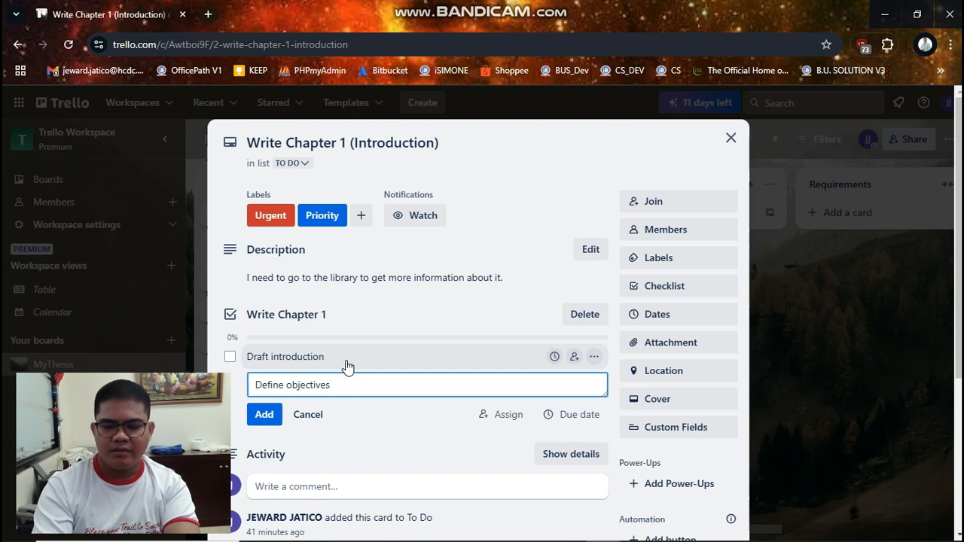
key(Return)
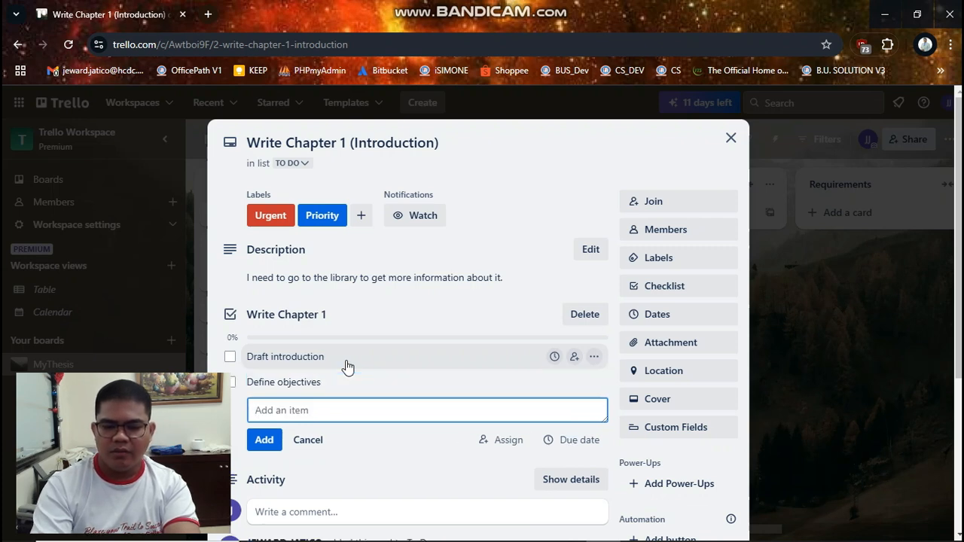
text(Submit for)
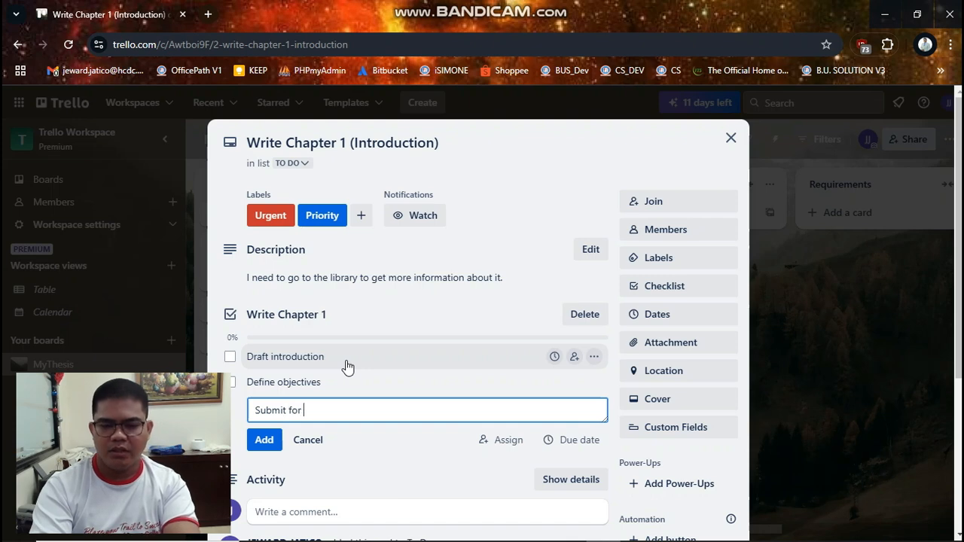
text( feedback)
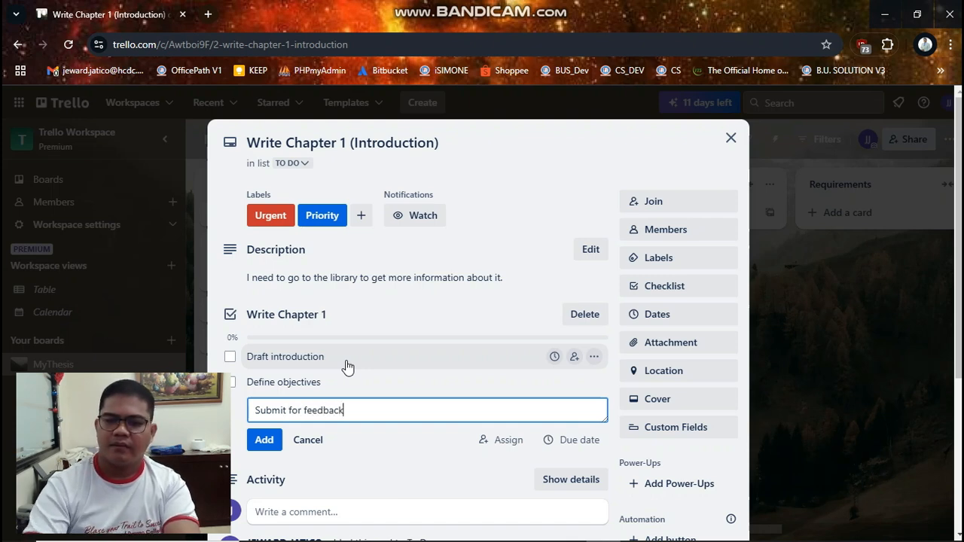
click(263, 440)
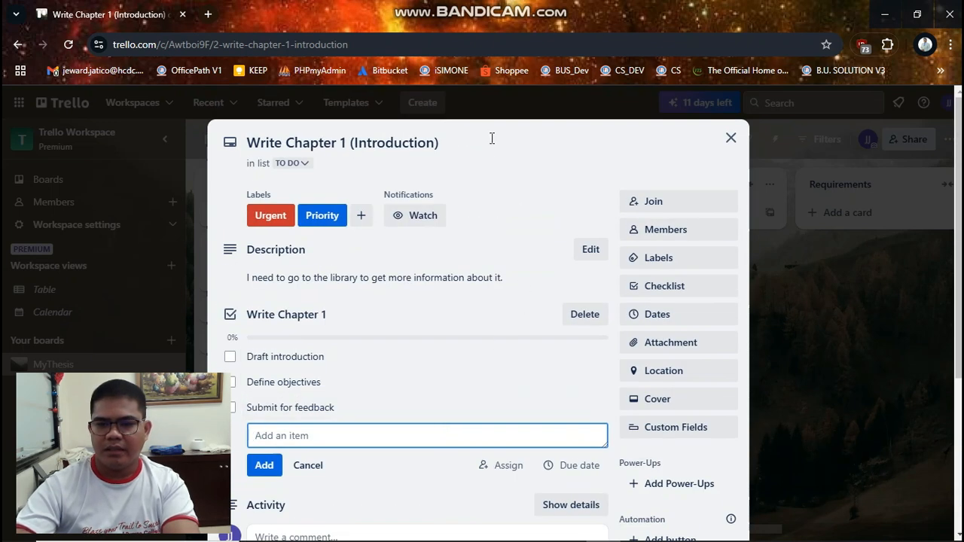
scroll(339, 412, down, 2)
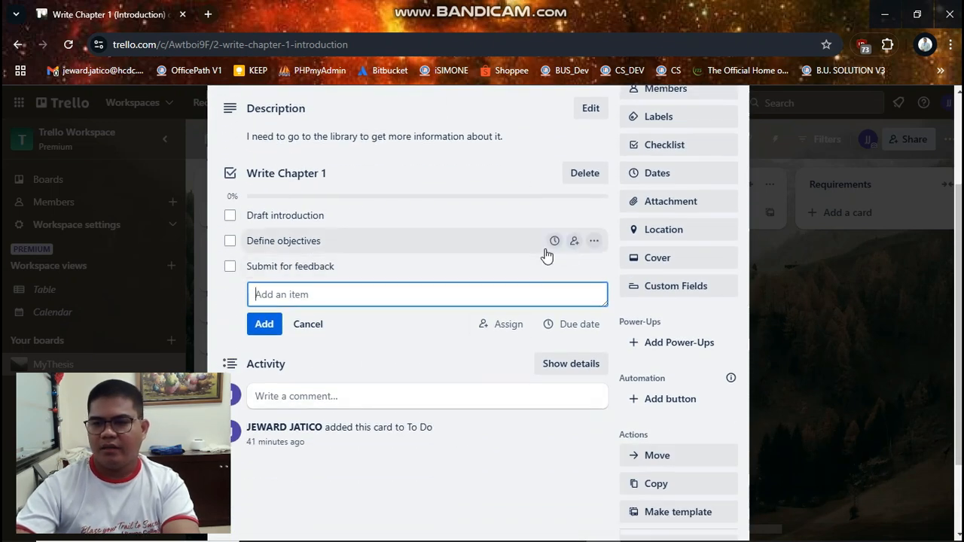
scroll(573, 397, up, 2)
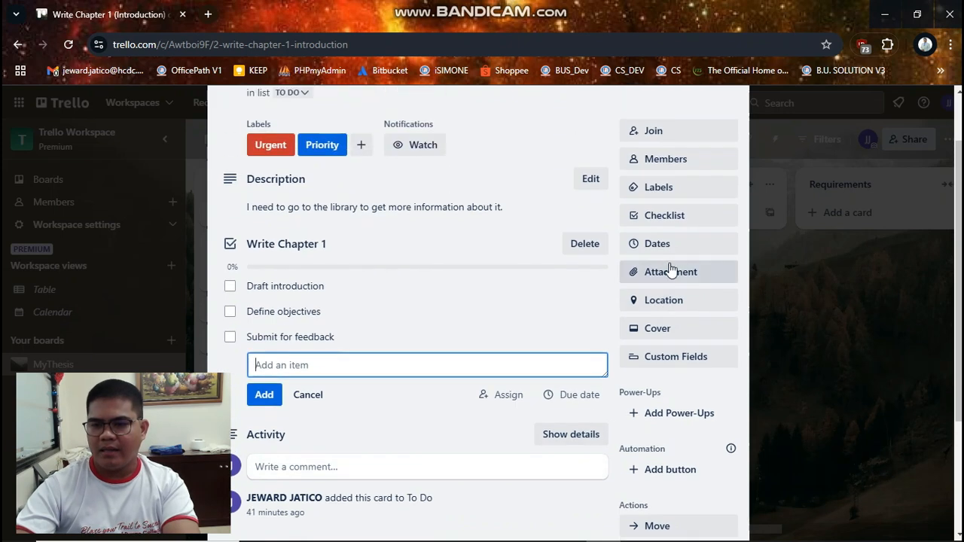
click(666, 245)
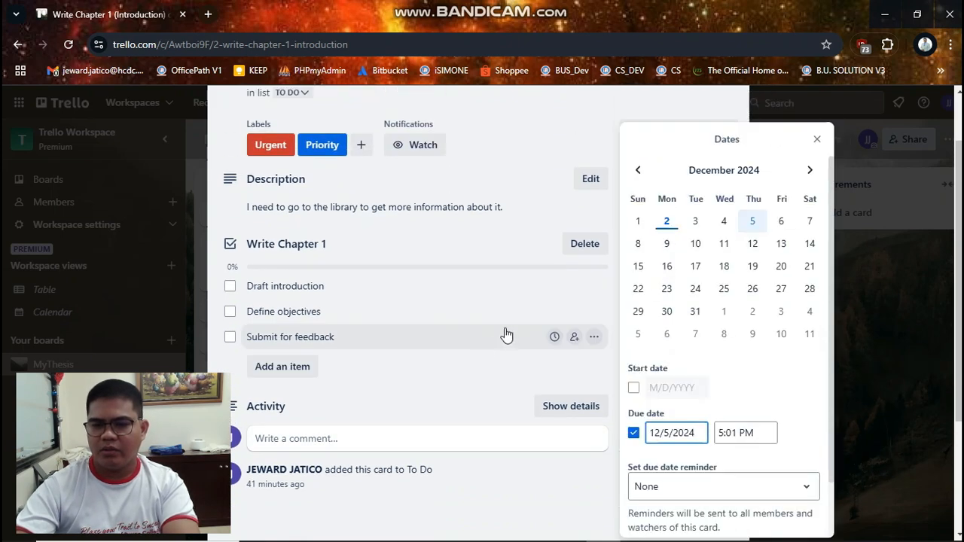
click(517, 116)
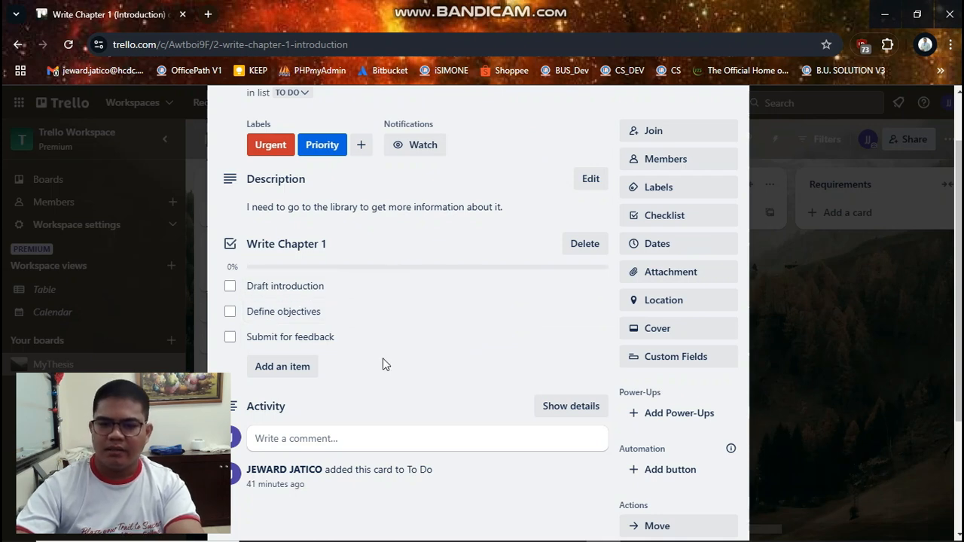
scroll(385, 365, down, 2)
scroll(677, 298, up, 2)
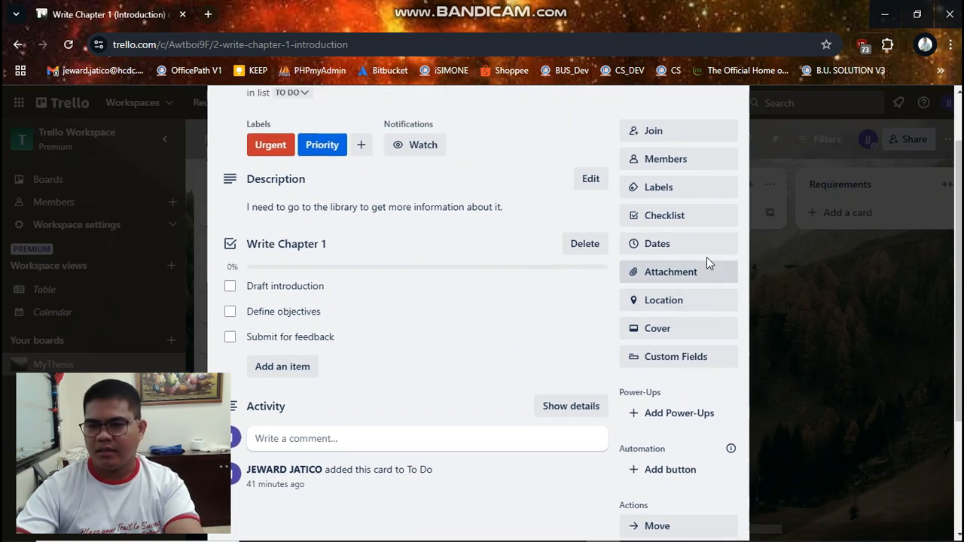
- Enable the card's start date of 12/4/2024 and set its due date to 12/14/2024
click(680, 243)
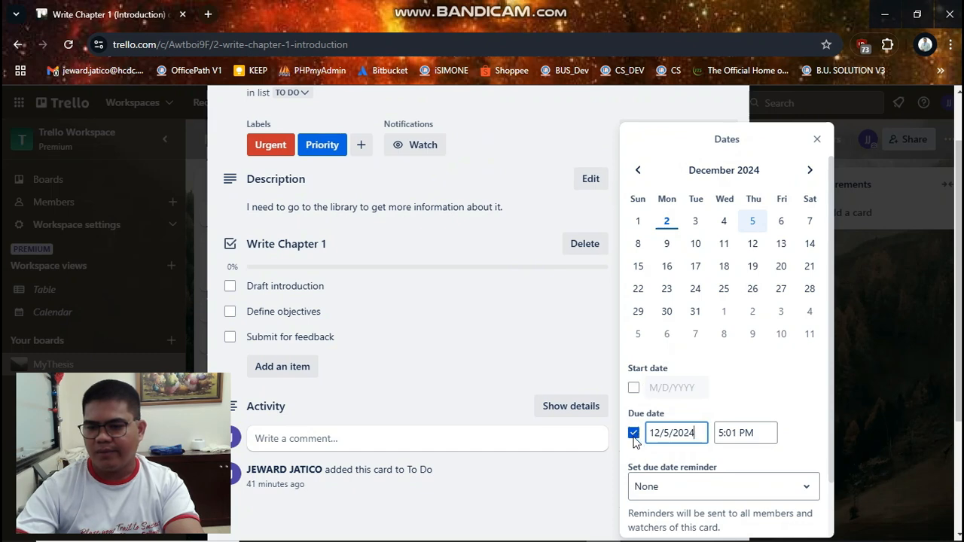
click(633, 388)
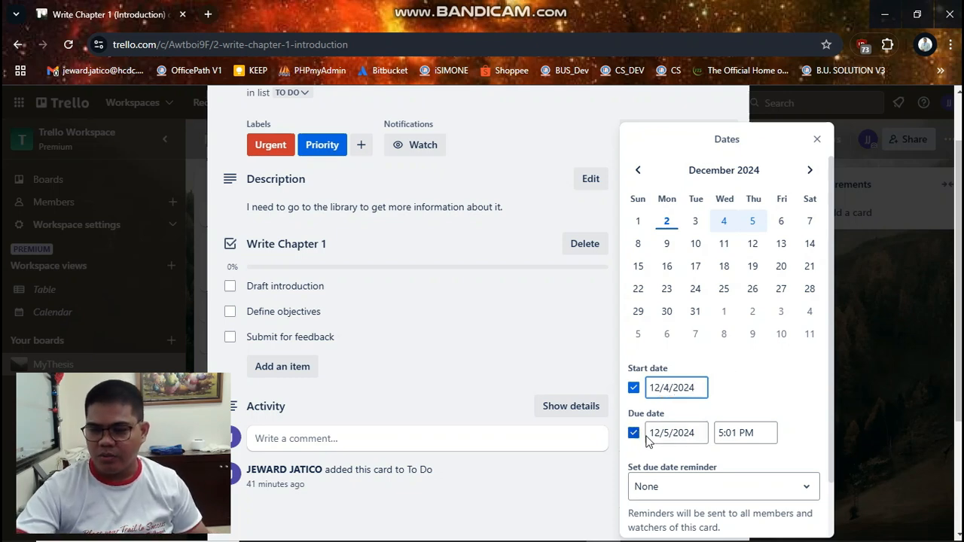
click(672, 434)
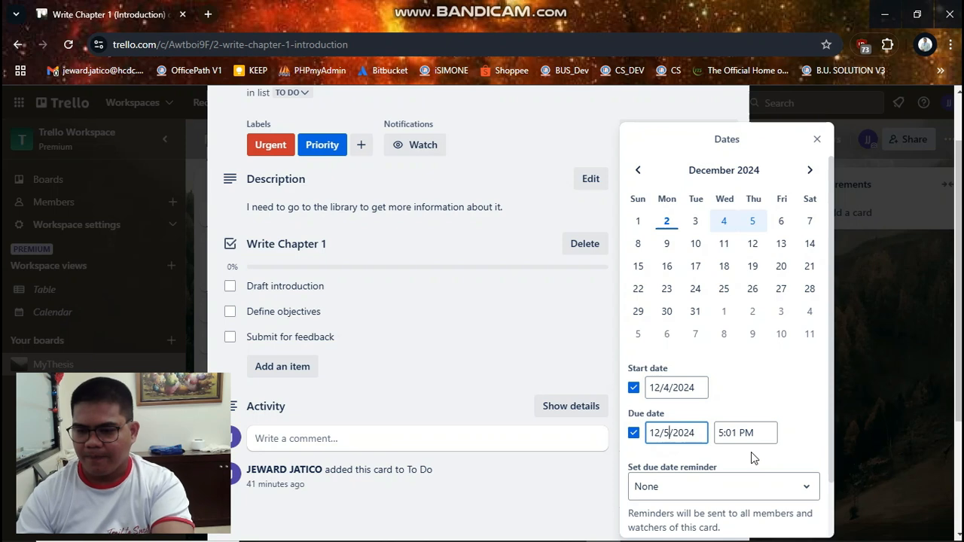
key(BackSpace)
text(14)
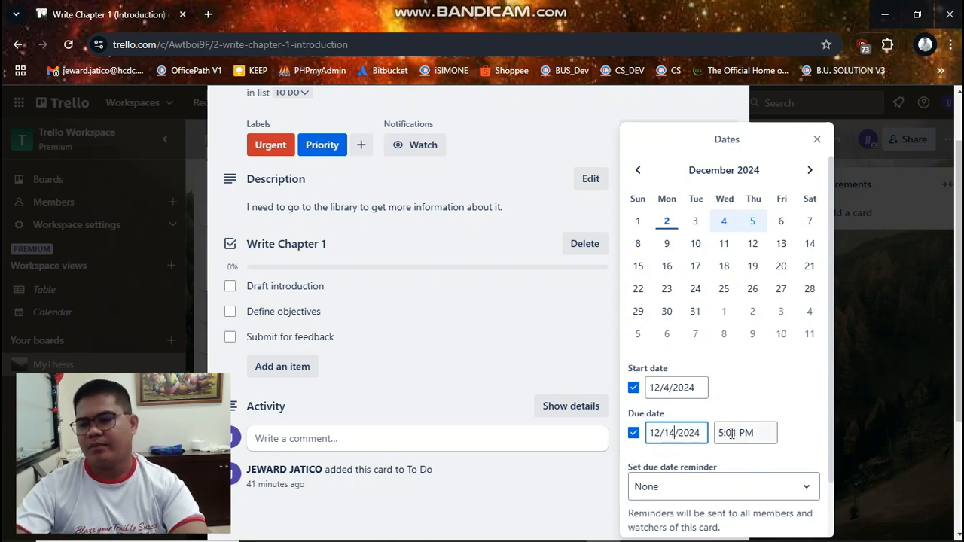
- Set the due date reminder to 1 Hour before and save the card's dates
scroll(742, 445, down, 1)
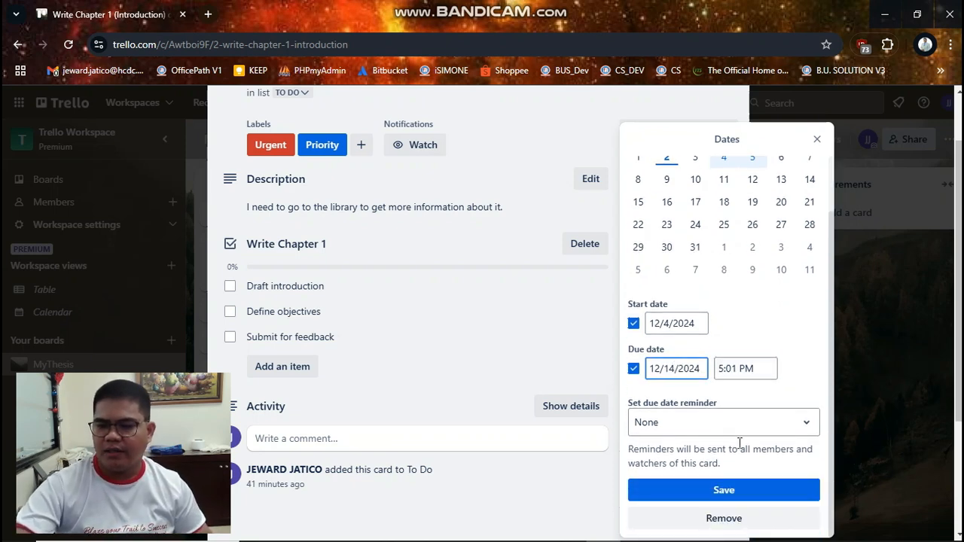
click(702, 426)
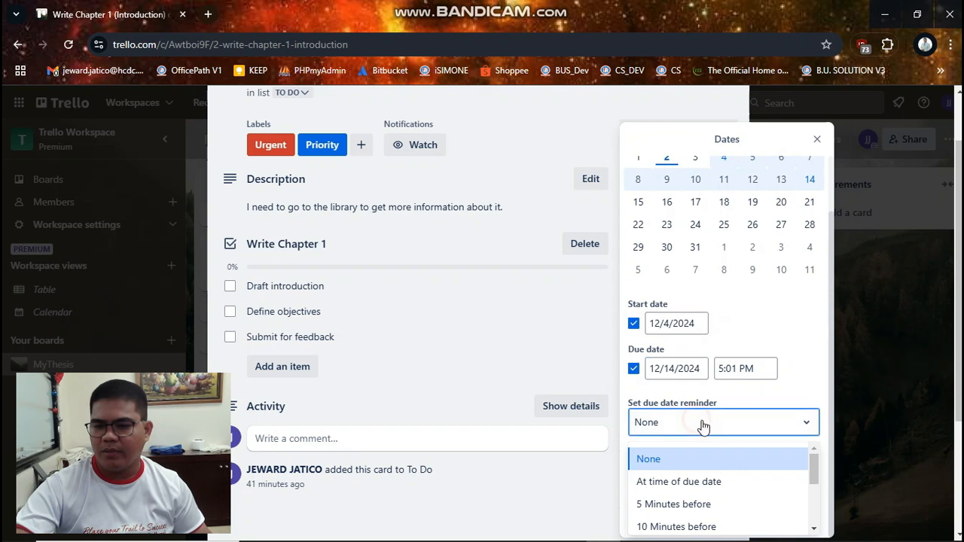
scroll(701, 497, down, 2)
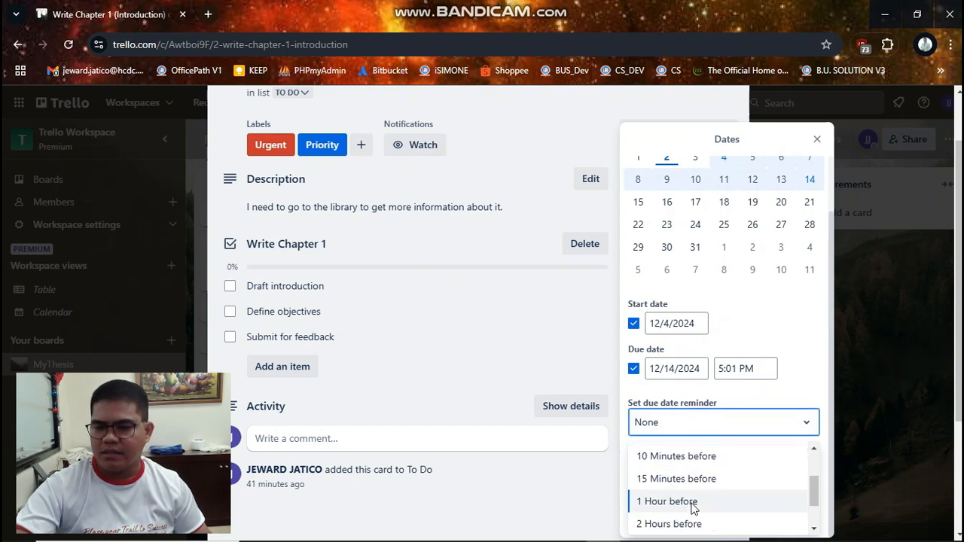
click(683, 507)
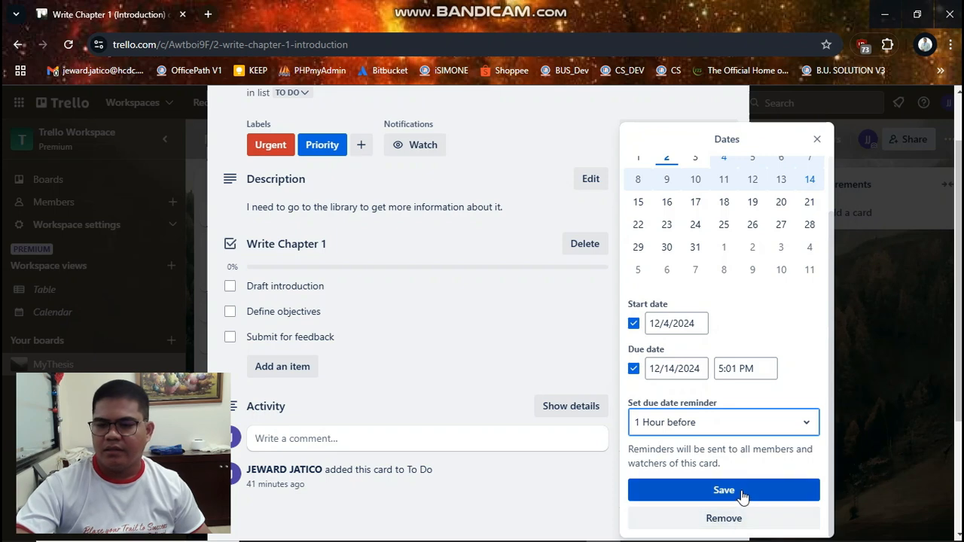
click(741, 493)
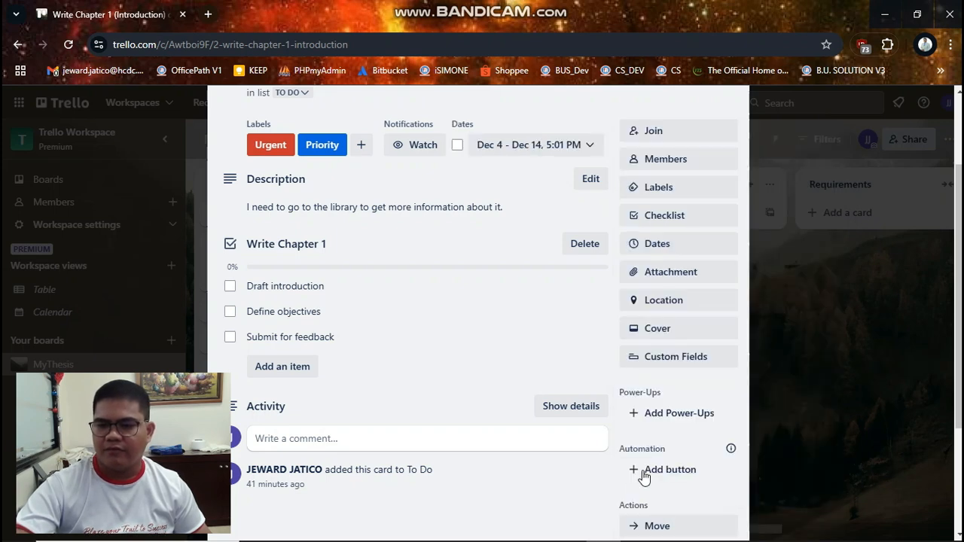
- Close the "Write Chapter 1 (Introduction)" card and show the label titles on the board's cards
scroll(593, 355, up, 1)
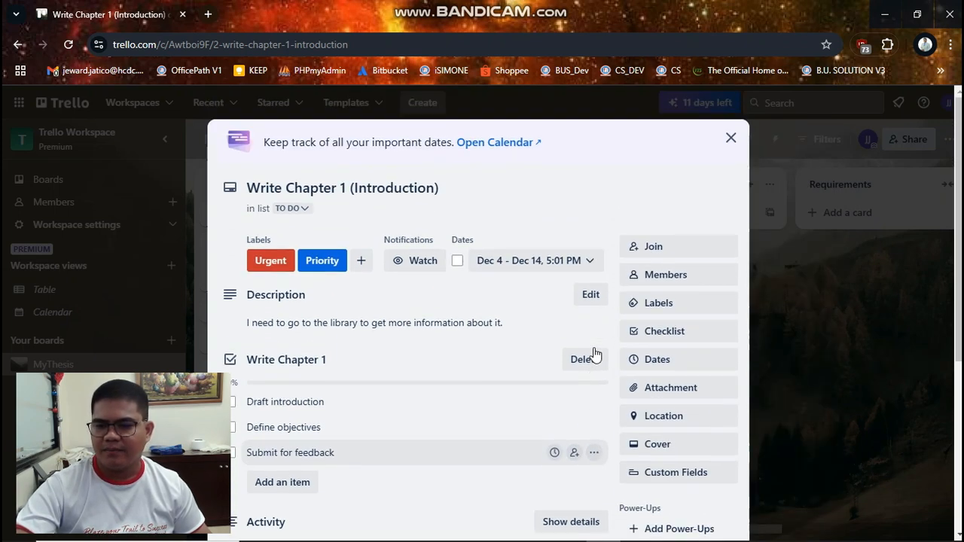
scroll(594, 355, down, 4)
scroll(594, 352, up, 2)
key(Escape)
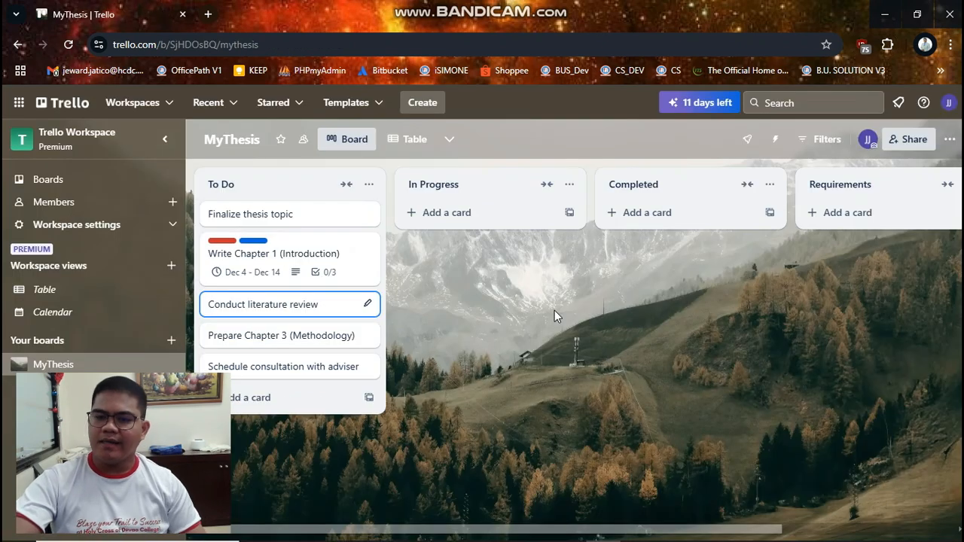
click(566, 140)
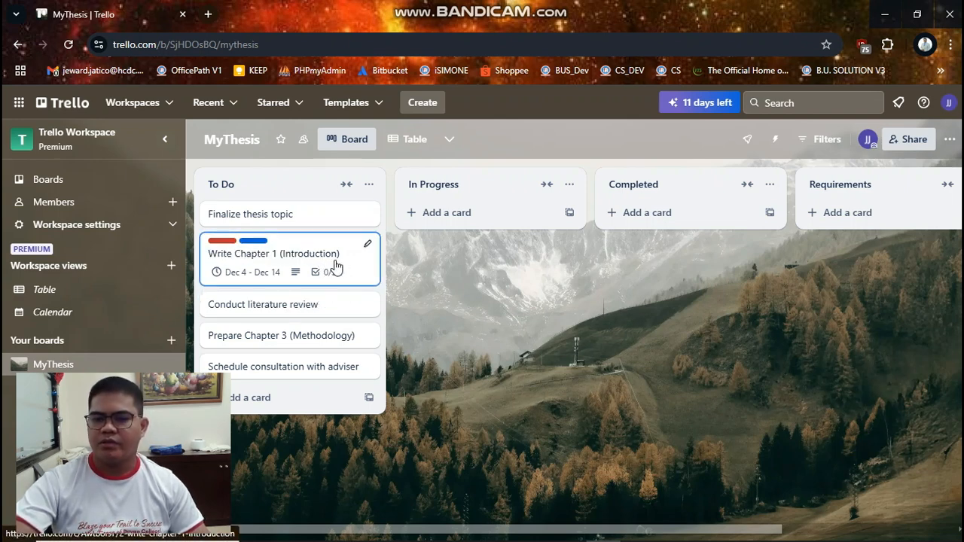
click(230, 241)
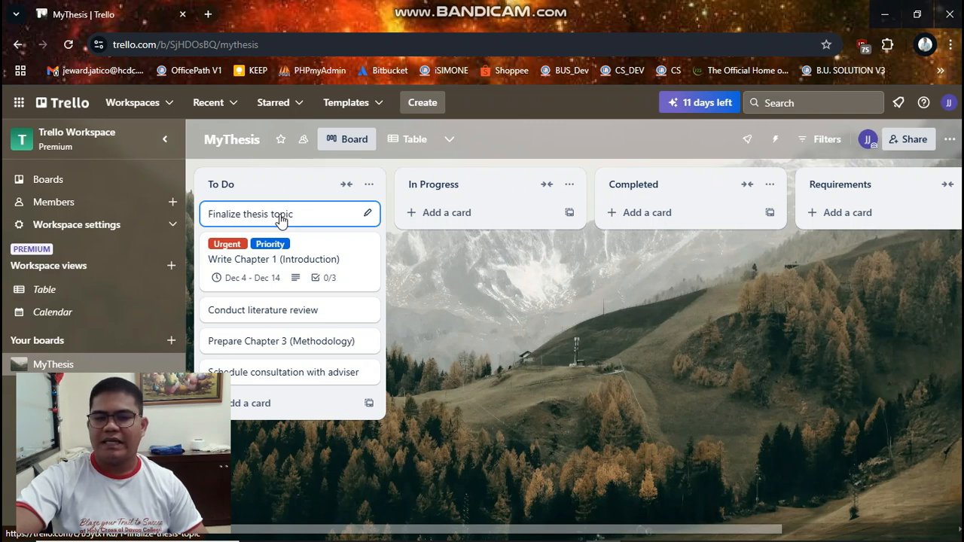
- Move the "Finalize thesis topic" and "Write Chapter 1 (Introduction)" cards from the To Do list to In Progress
drag(281, 217, 476, 220)
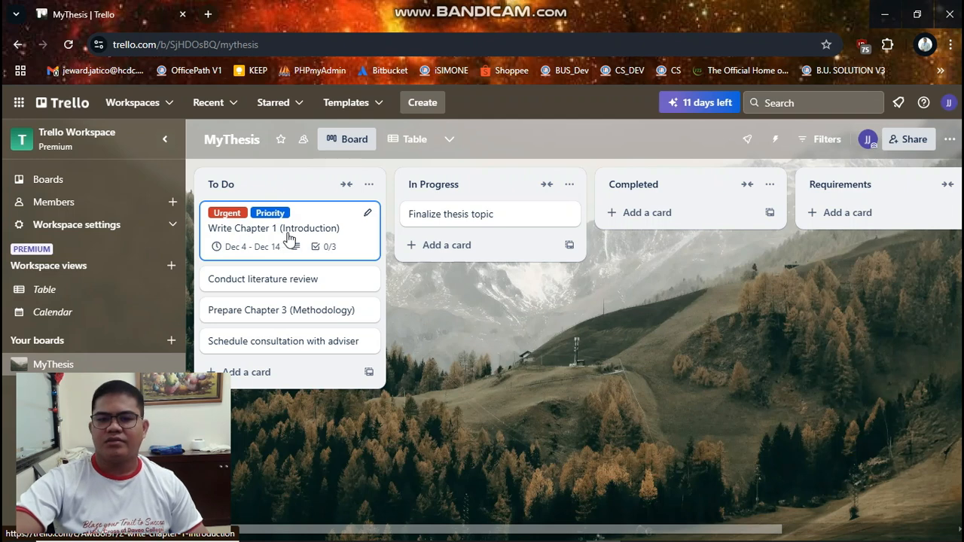
drag(274, 235, 461, 262)
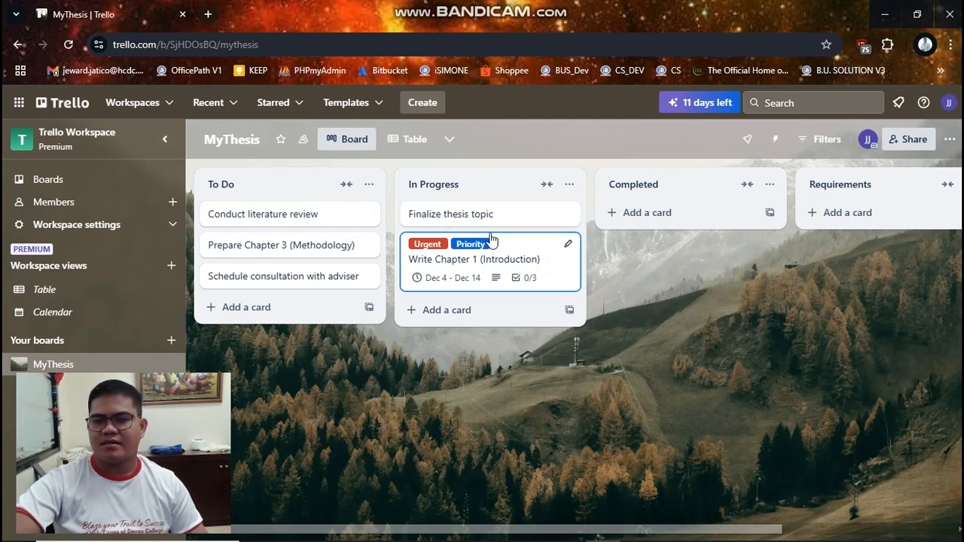
- Move the "Finalize thesis topic" card from In Progress to the Completed list
click(465, 215)
drag(502, 226, 593, 337)
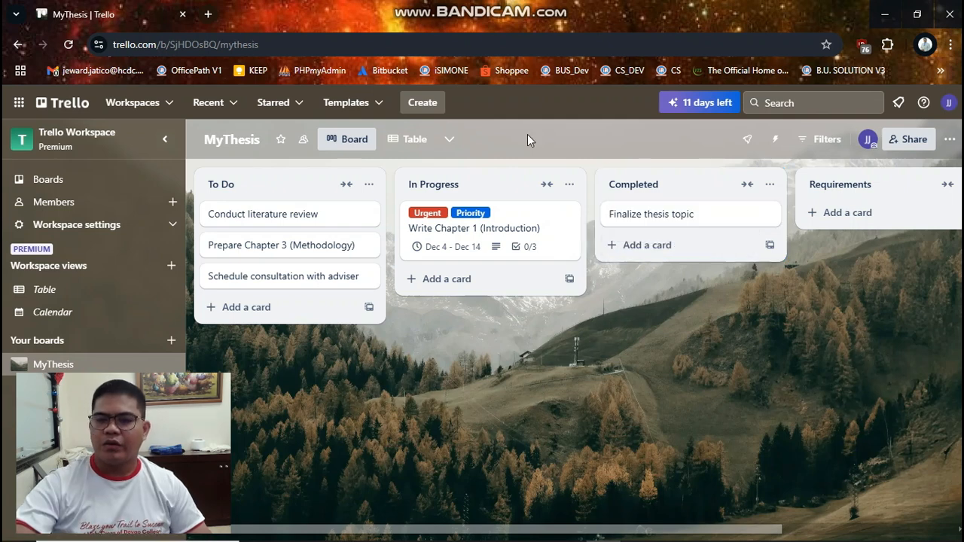